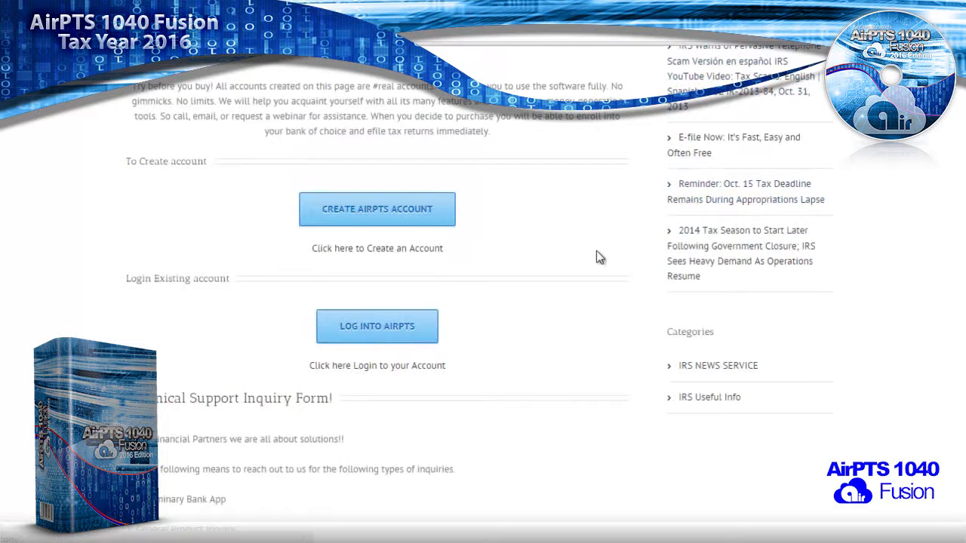
# - Open the AirPTS login form for an existing account
pyautogui.click(385, 326)
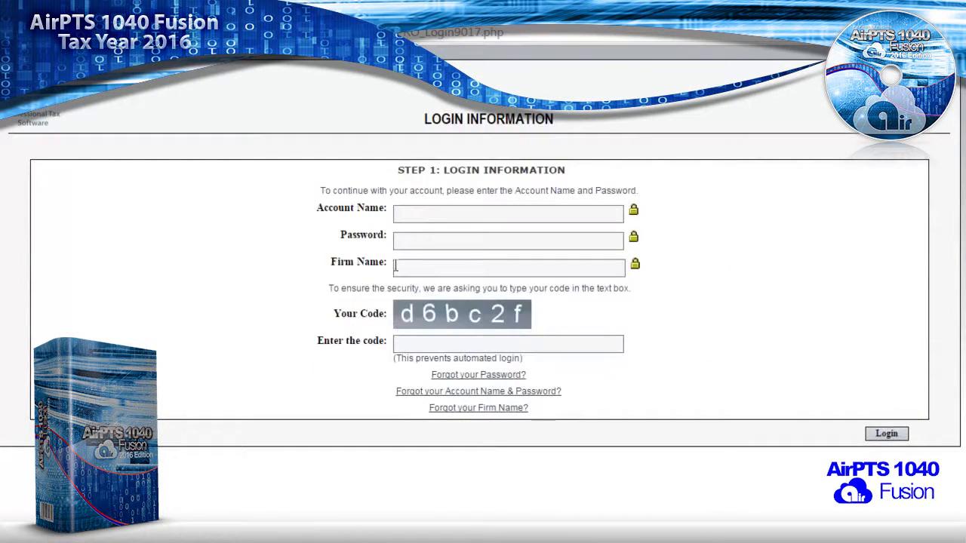
# - Log in with the remembered account name, the account password, the remembered firm name and the displayed security code
pyautogui.click(407, 213)
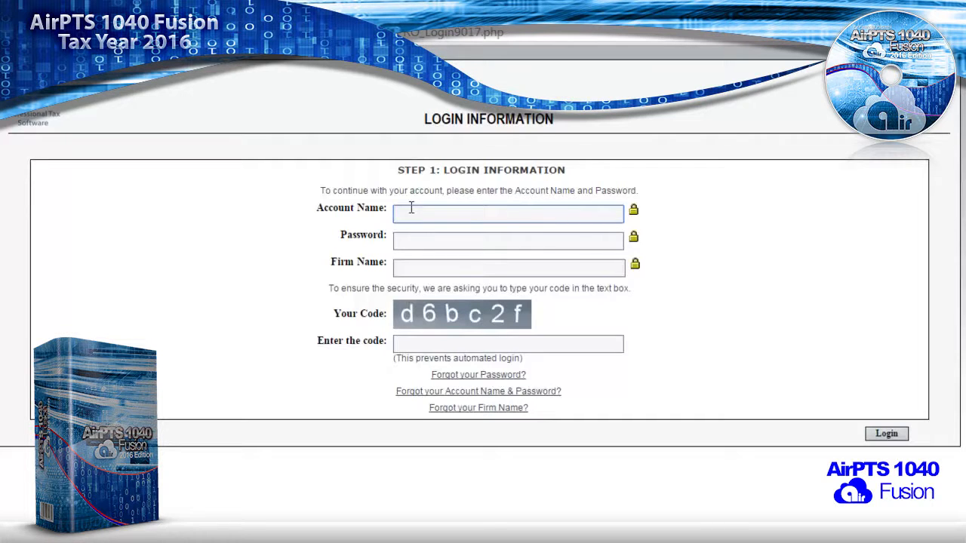
pyautogui.write('fi')
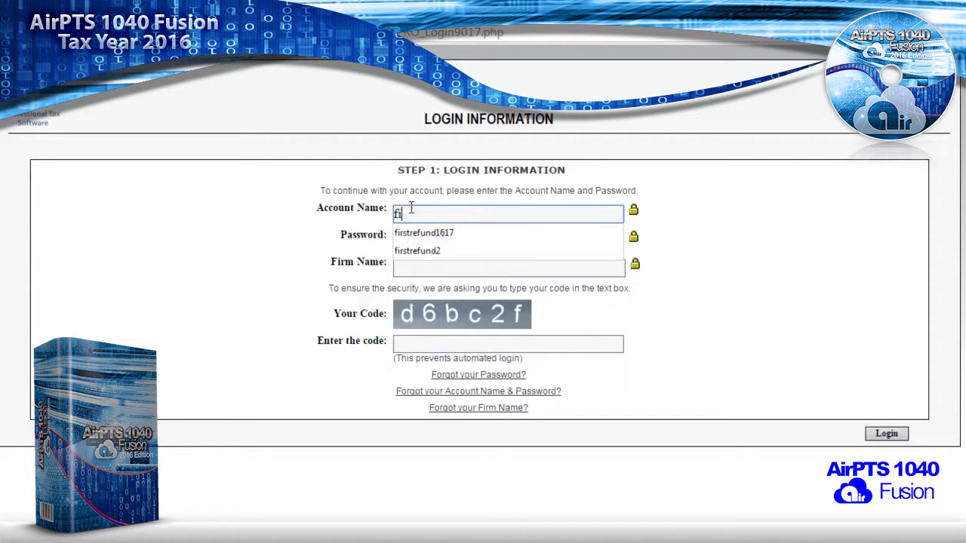
pyautogui.write('rs')
pyautogui.press('Down')
pyautogui.press('Tab')
pyautogui.write('**********')
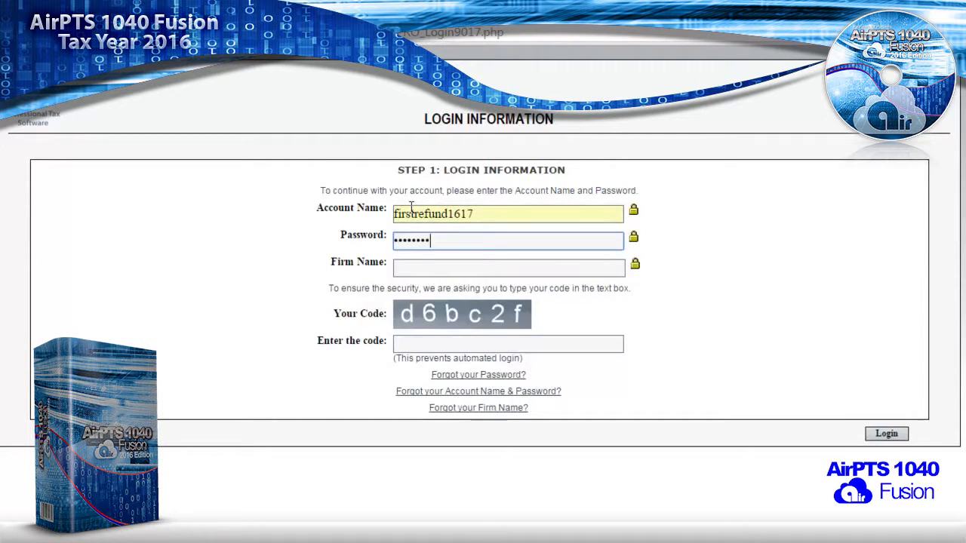
pyautogui.press('Tab')
pyautogui.press('Down')
pyautogui.press('Tab')
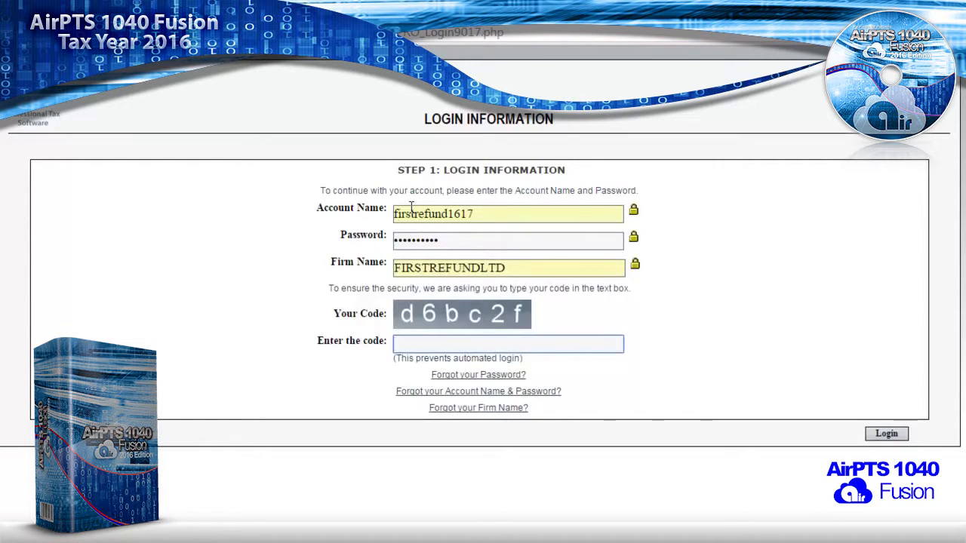
pyautogui.write('d')
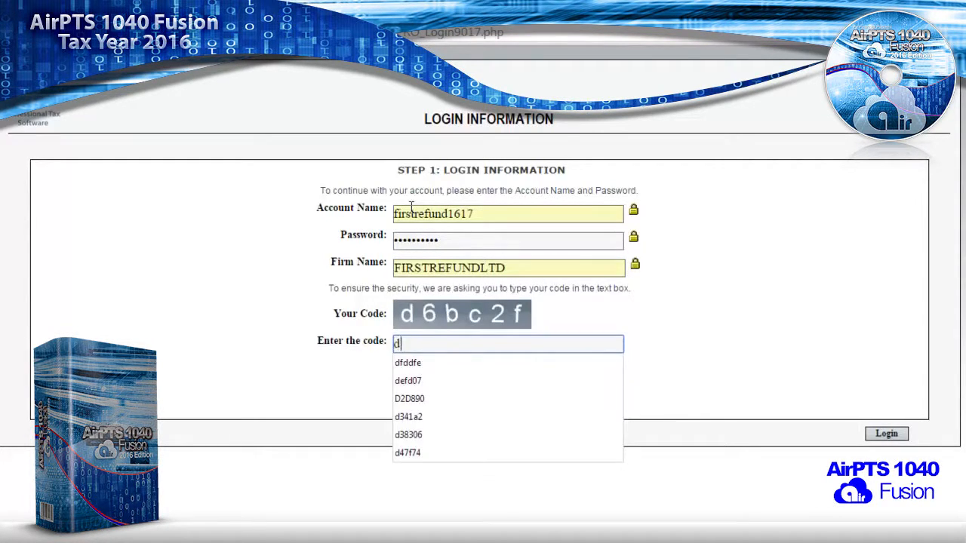
pyautogui.write('6b')
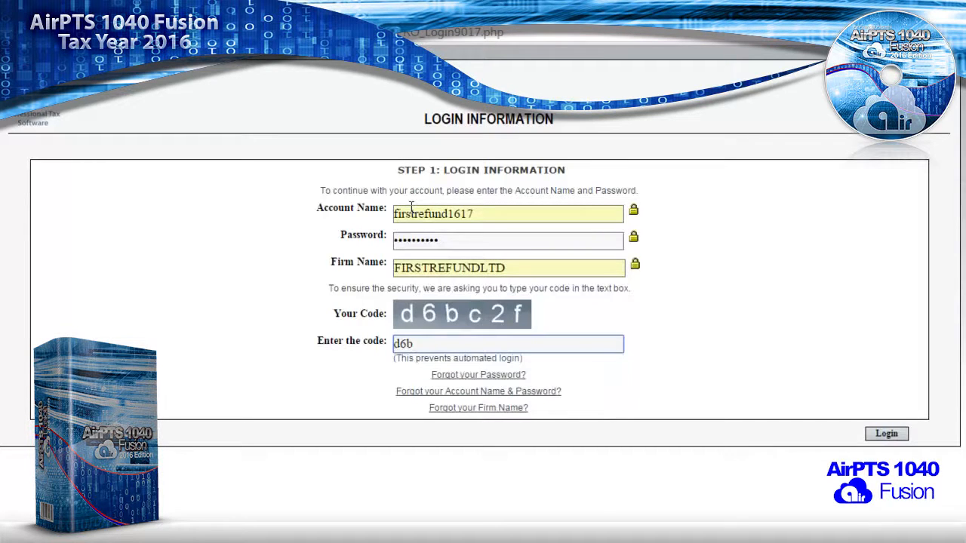
pyautogui.write('c2f')
pyautogui.click(877, 437)
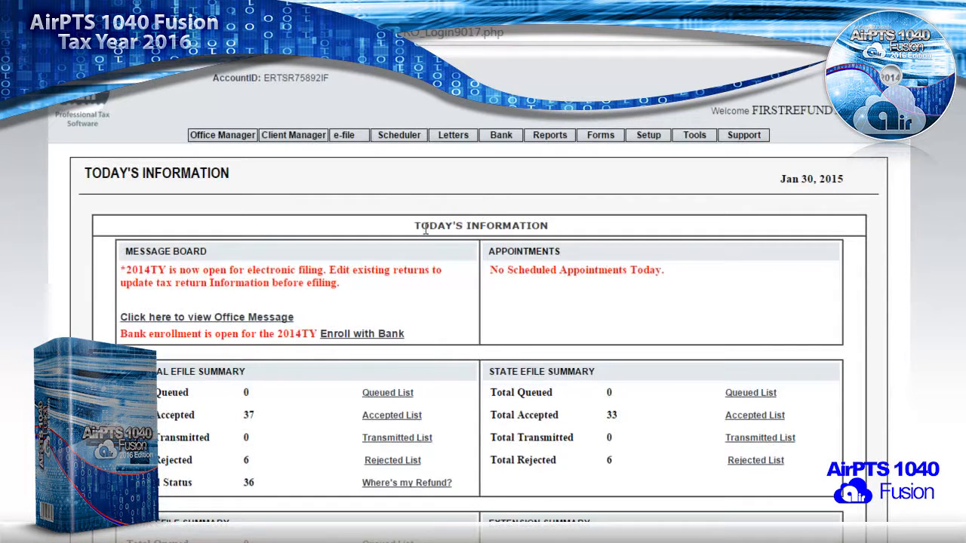
# - Review the federal and state e-file summaries, then open Client Manager's Manage Returns list
pyautogui.scroll(-3, 415, 215)
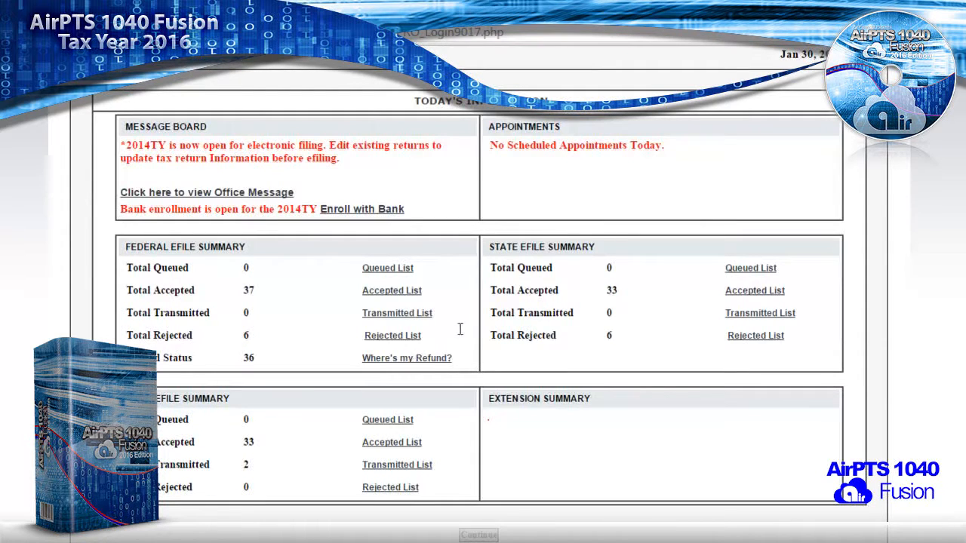
pyautogui.scroll(3, 431, 272)
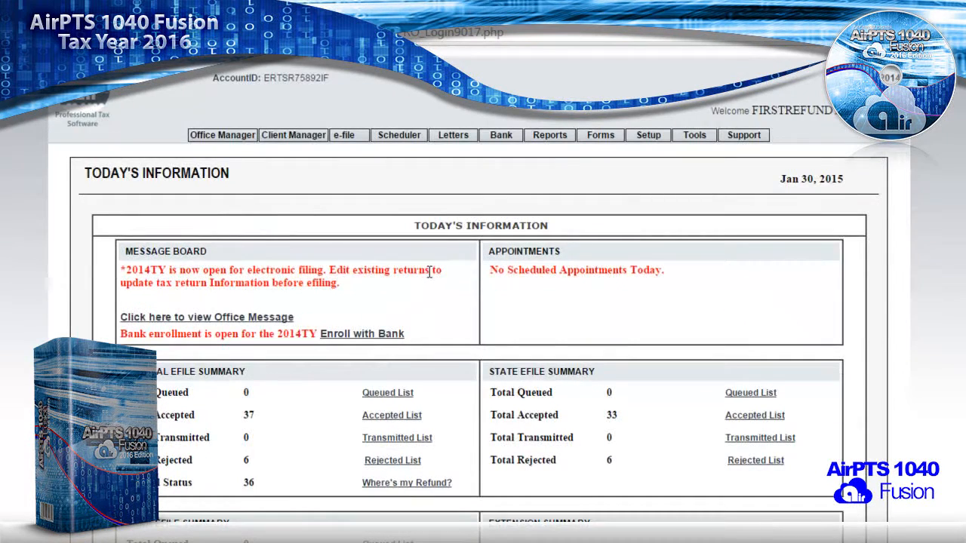
pyautogui.scroll(-3, 453, 296)
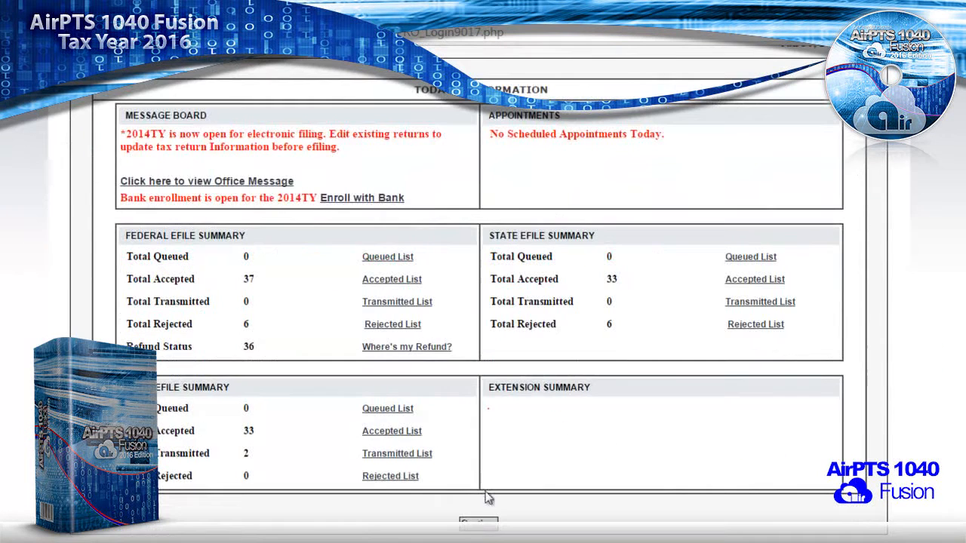
pyautogui.click(471, 527)
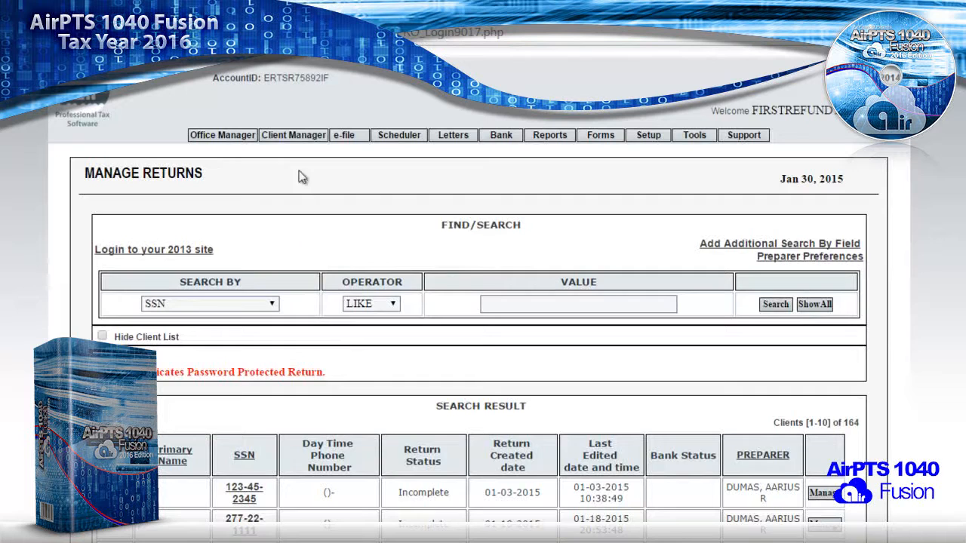
# - Search the client list by a client's last name
pyautogui.moveTo(294, 133)
pyautogui.click(254, 302)
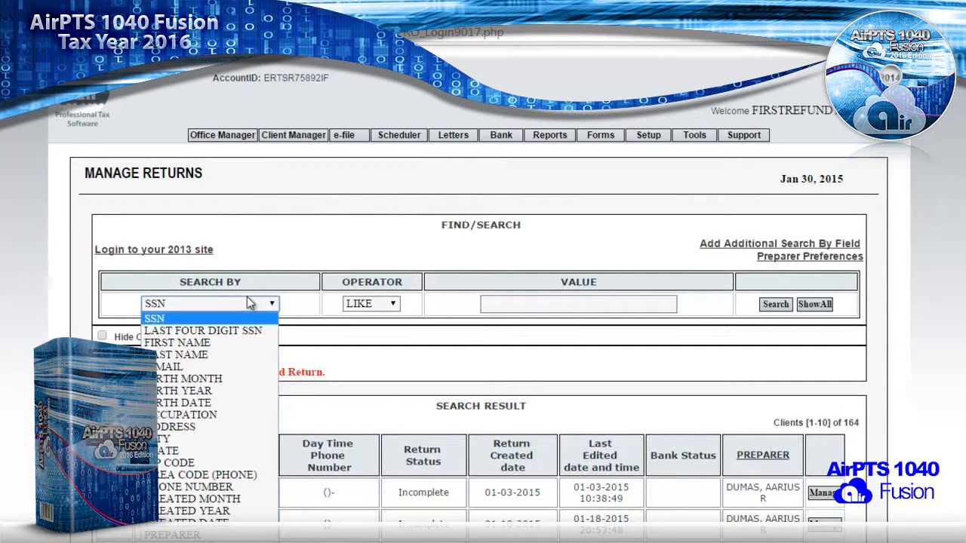
pyautogui.click(225, 352)
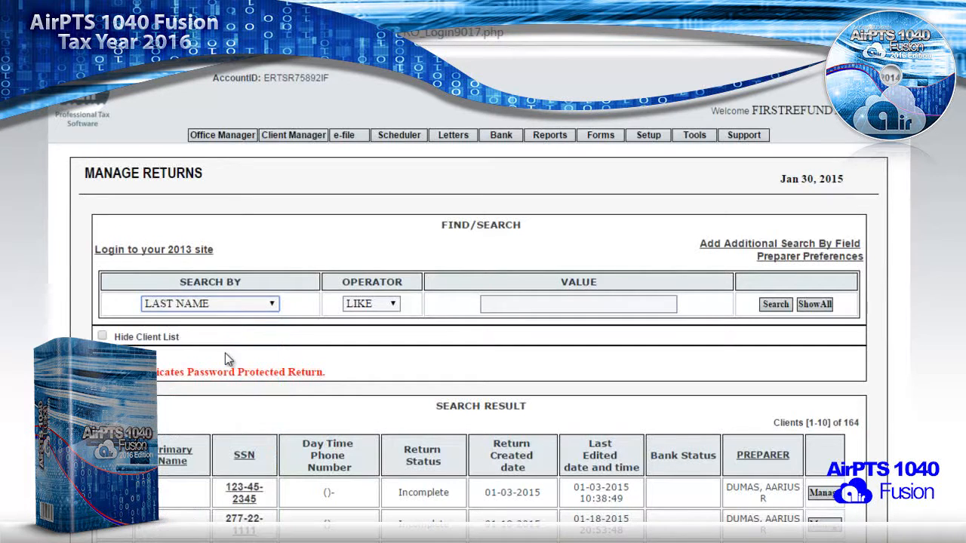
pyautogui.click(517, 304)
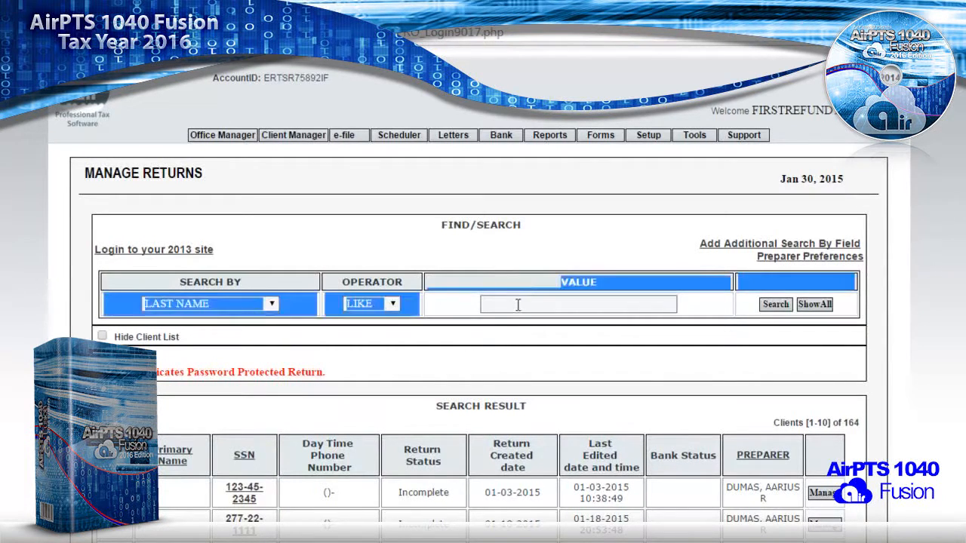
pyautogui.write('dumas')
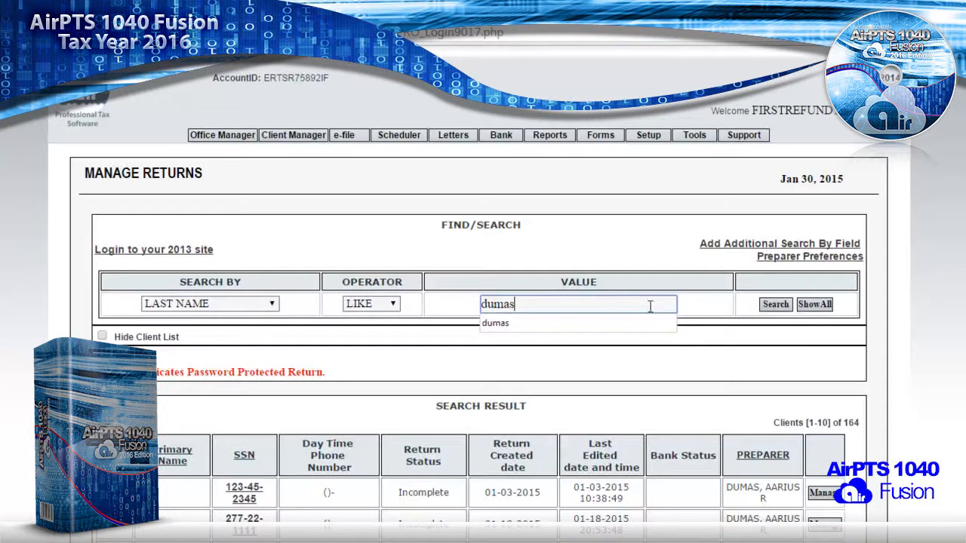
pyautogui.click(758, 323)
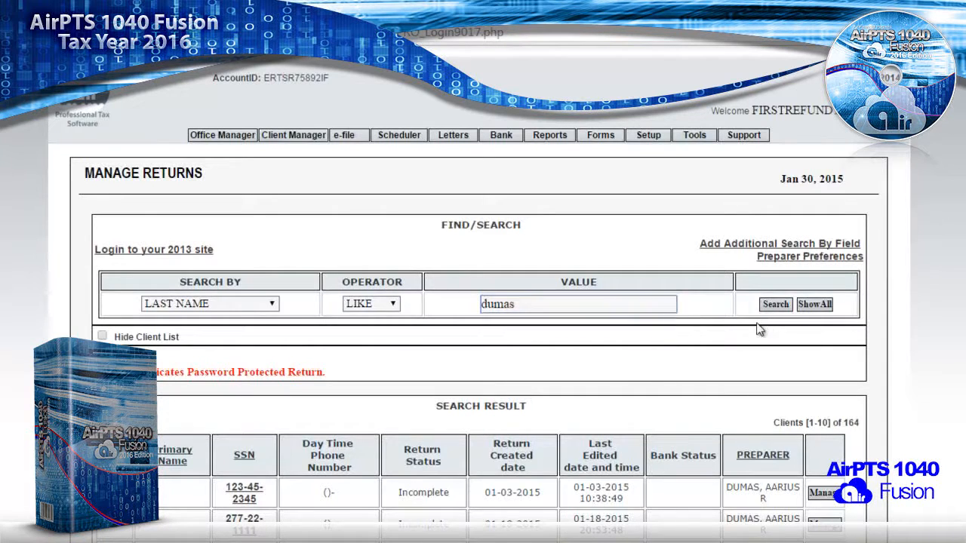
# - Search by ZIP code instead, clear the search value, and manage the first listed return
pyautogui.click(242, 304)
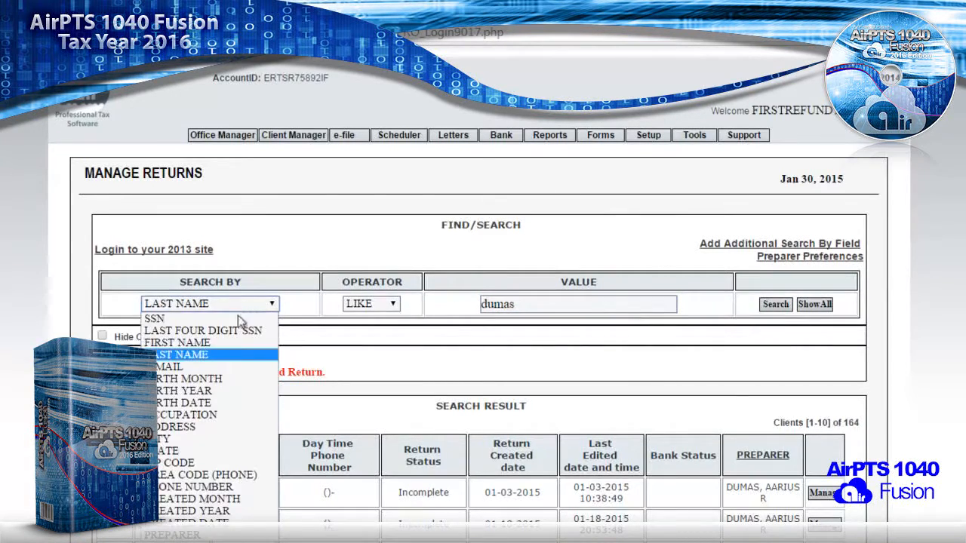
pyautogui.click(193, 463)
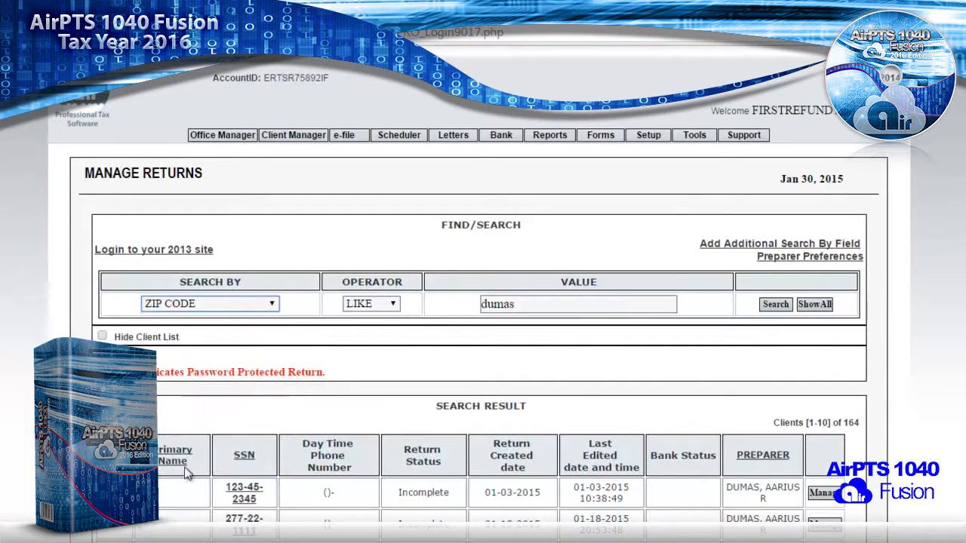
pyautogui.doubleClick(508, 309)
pyautogui.write('43205')
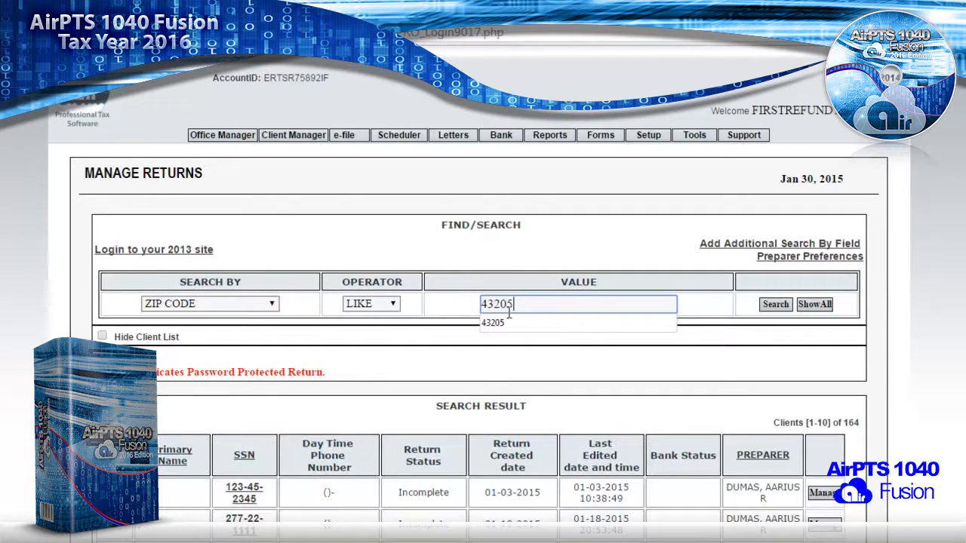
pyautogui.click(460, 327)
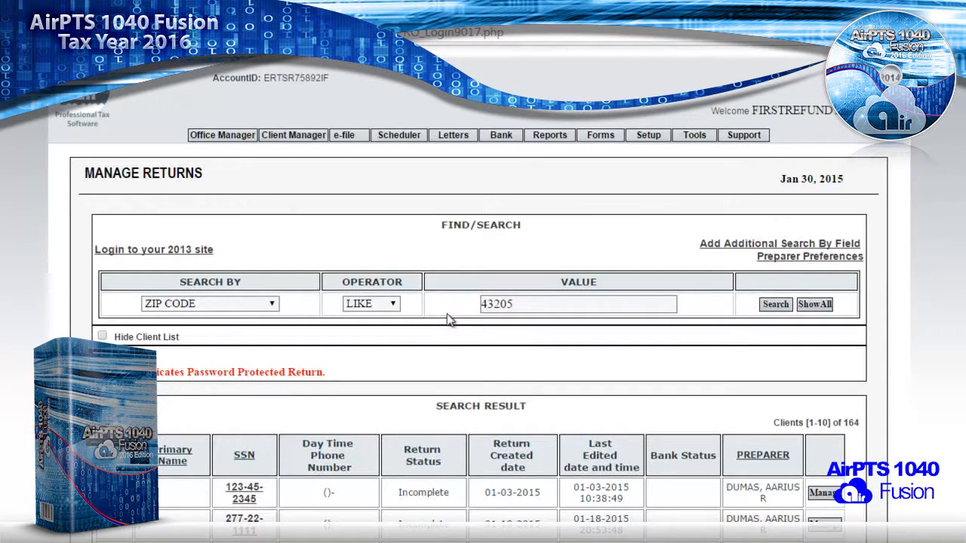
pyautogui.doubleClick(481, 309)
pyautogui.click(467, 315)
pyautogui.doubleClick(616, 302)
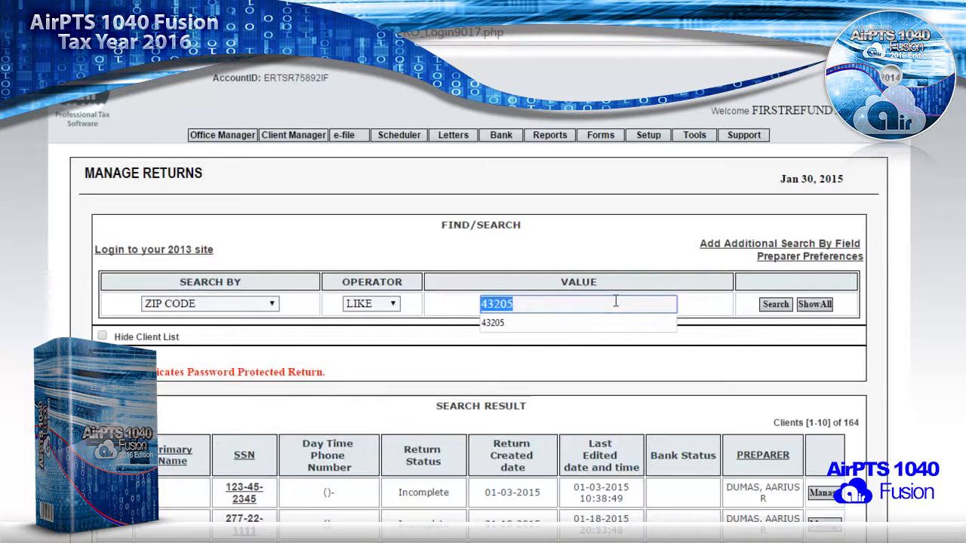
pyautogui.press('BackSpace')
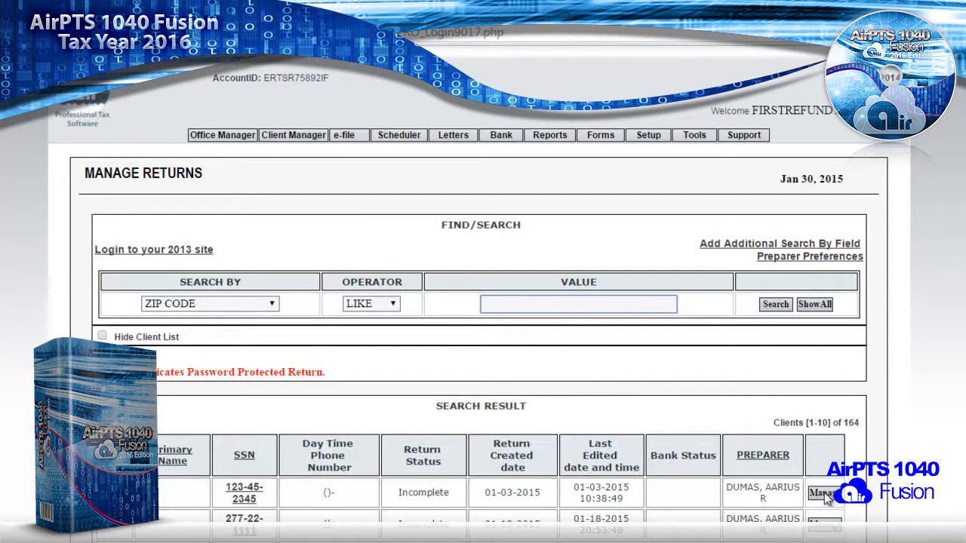
pyautogui.moveTo(743, 487); pyautogui.dragTo(384, 499)
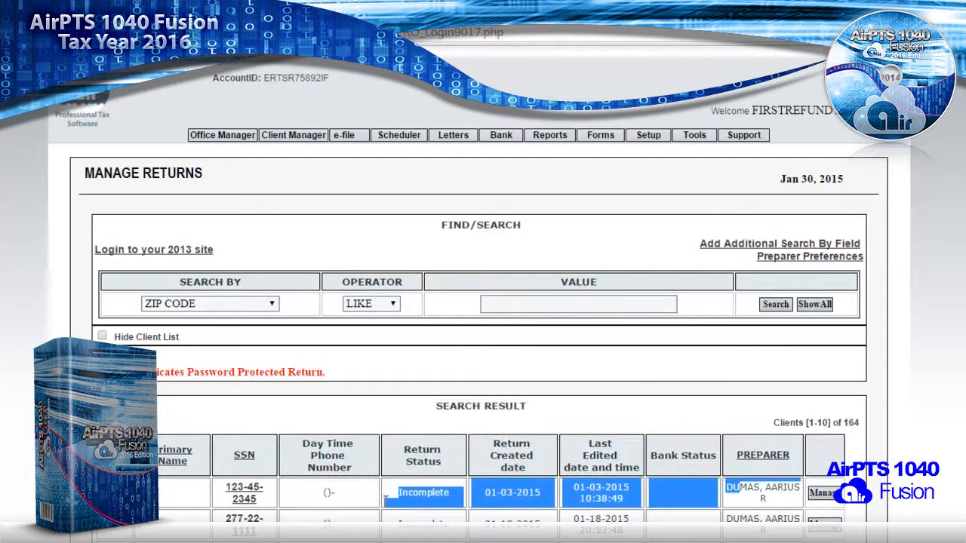
pyautogui.click(821, 494)
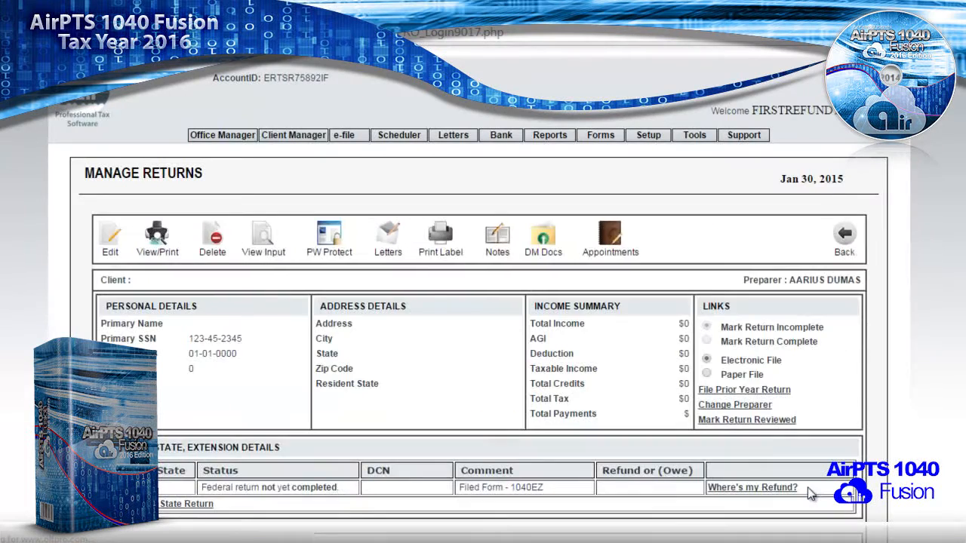
# - Look over the client's return details, then go back to the Today's Information dashboard
pyautogui.scroll(-3, 613, 400)
pyautogui.scroll(3, 613, 400)
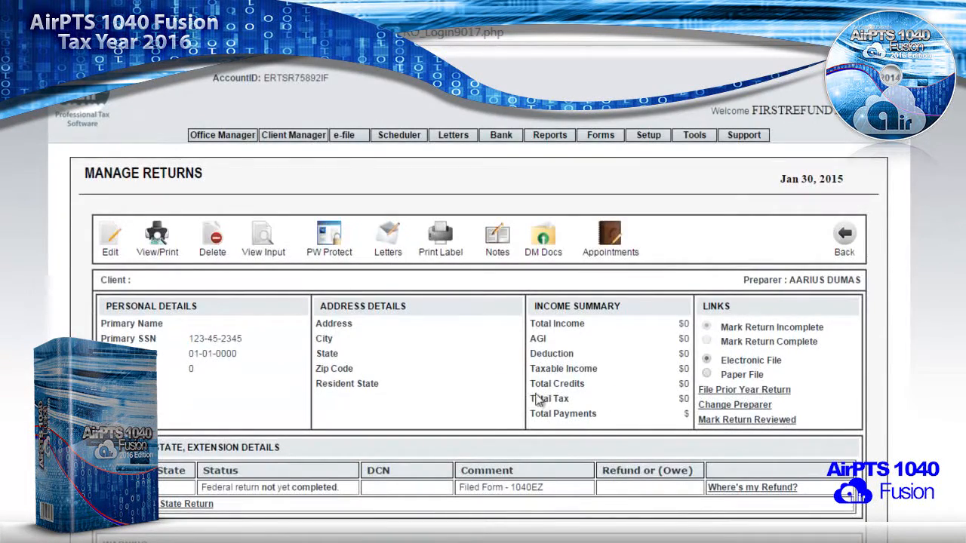
pyautogui.scroll(-1, 453, 357)
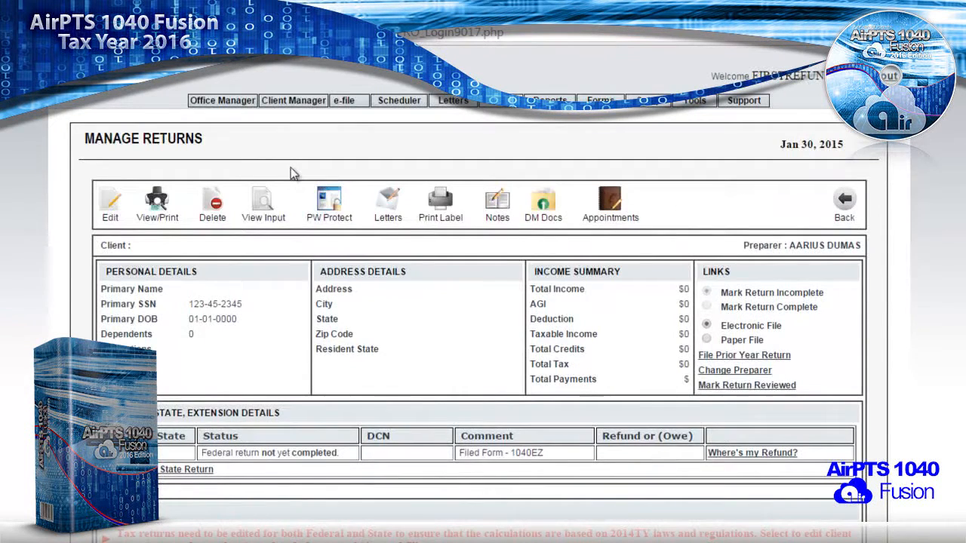
pyautogui.click(210, 106)
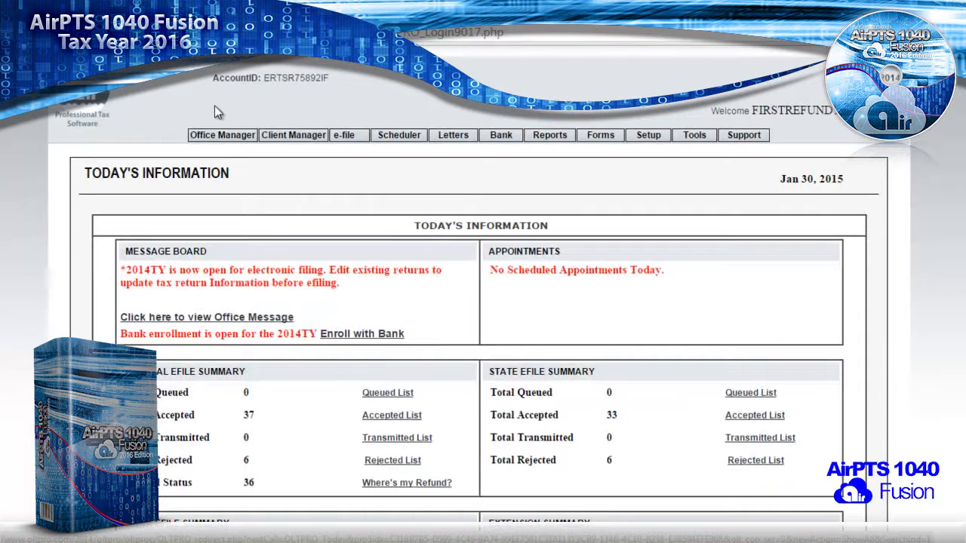
pyautogui.moveTo(295, 135)
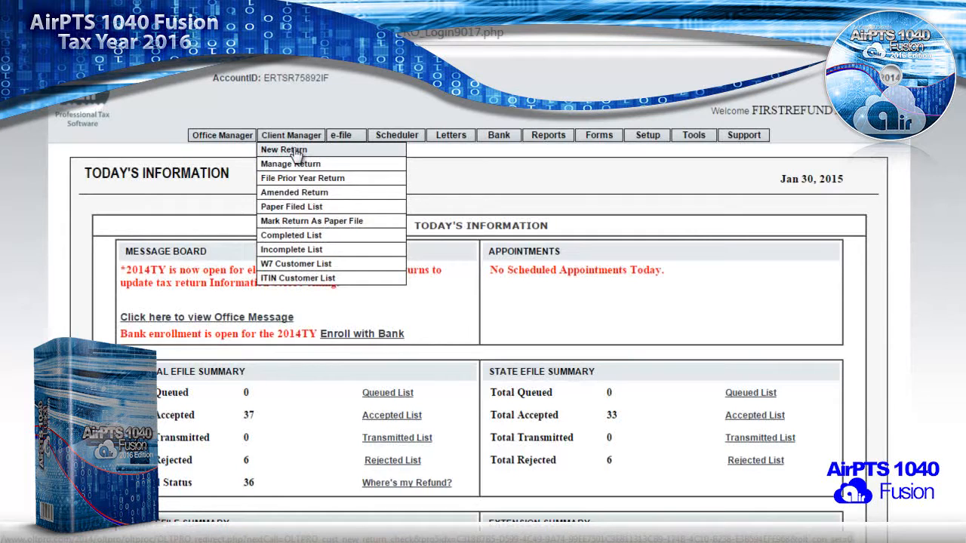
# - Create a new Form 1040 return for the taxpayer's SSN, entered and confirmed
pyautogui.click(292, 150)
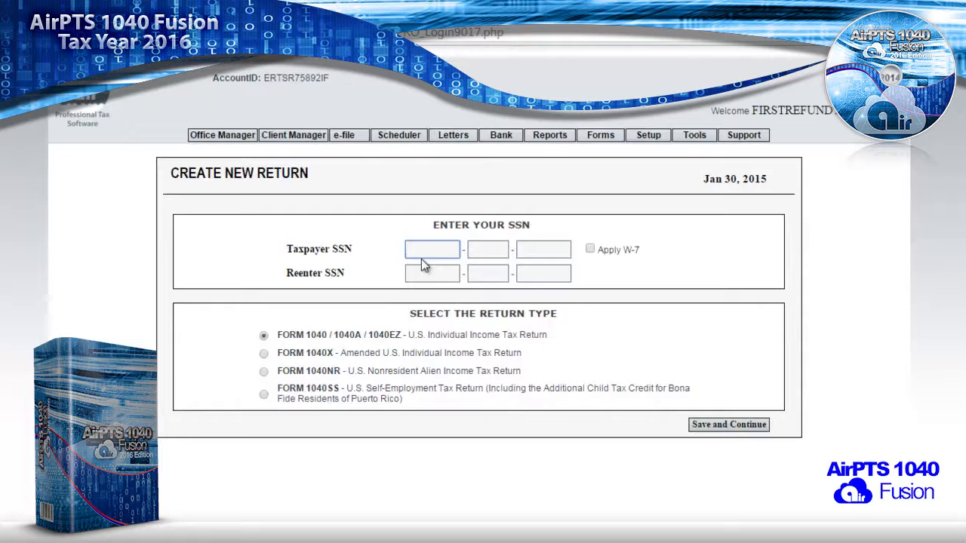
pyautogui.write('0-33-')
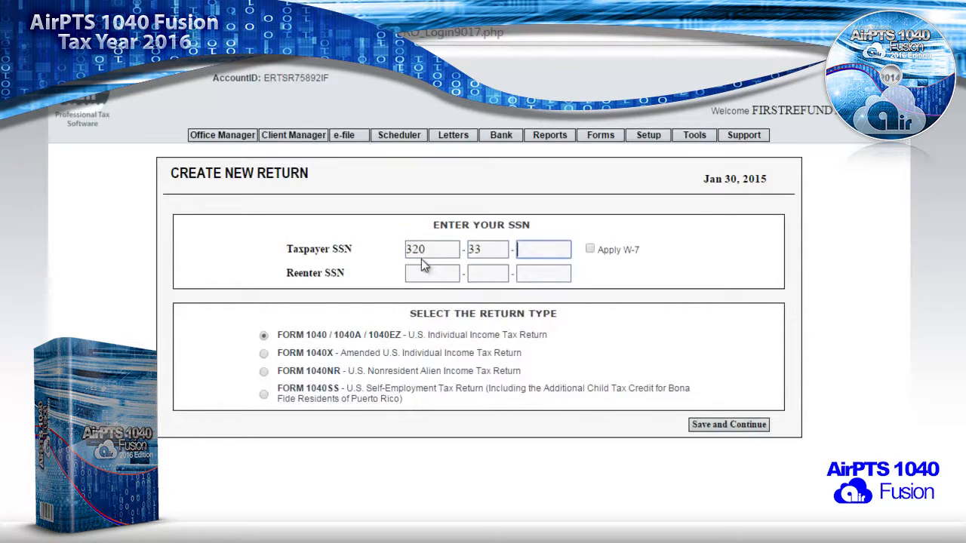
pyautogui.write('3333')
pyautogui.press('Tab')
pyautogui.press('Tab')
pyautogui.write('3')
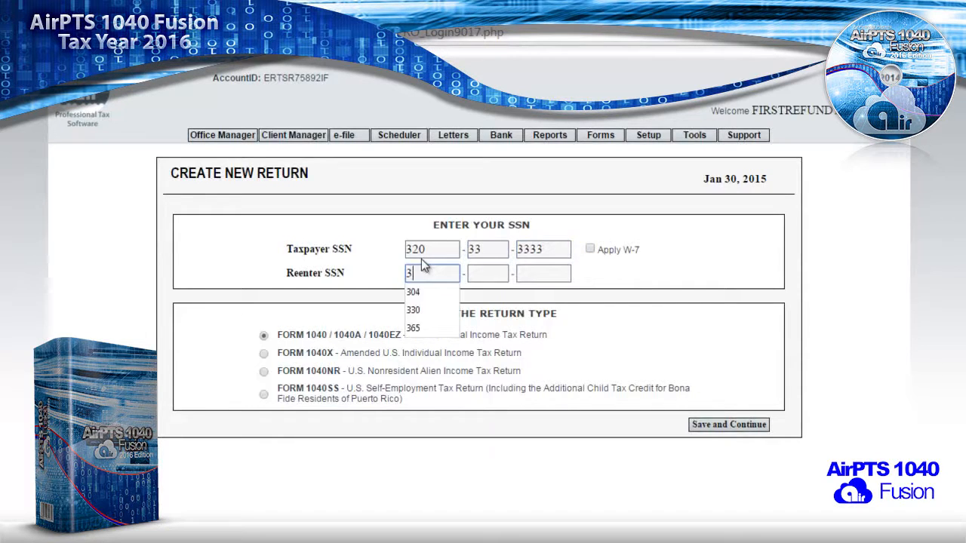
pyautogui.write('20-33-3333')
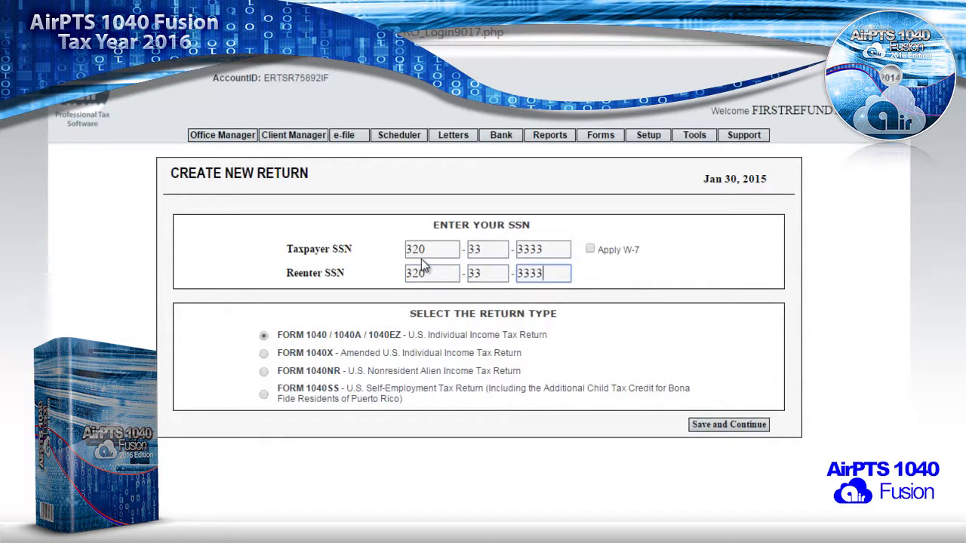
pyautogui.click(718, 427)
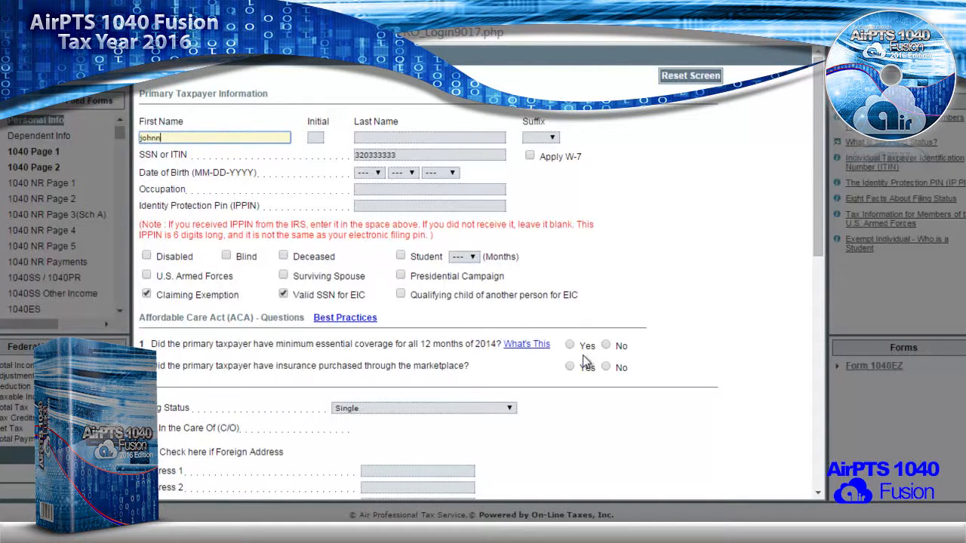
# - Enter the taxpayer's middle initial, last name, birth date and occupation 'worker'
pyautogui.press('Tab')
pyautogui.write('b')
pyautogui.press('Tab')
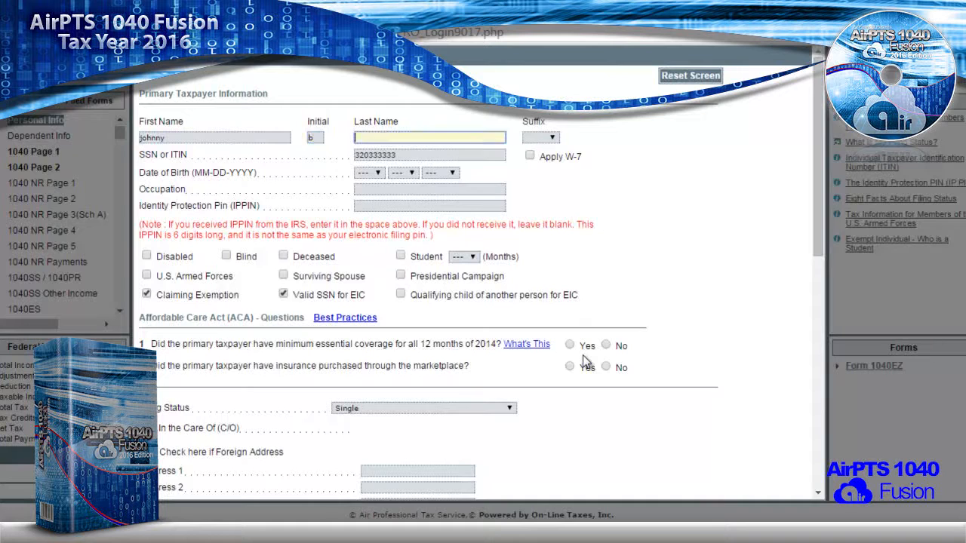
pyautogui.write('doe')
pyautogui.press('Tab')
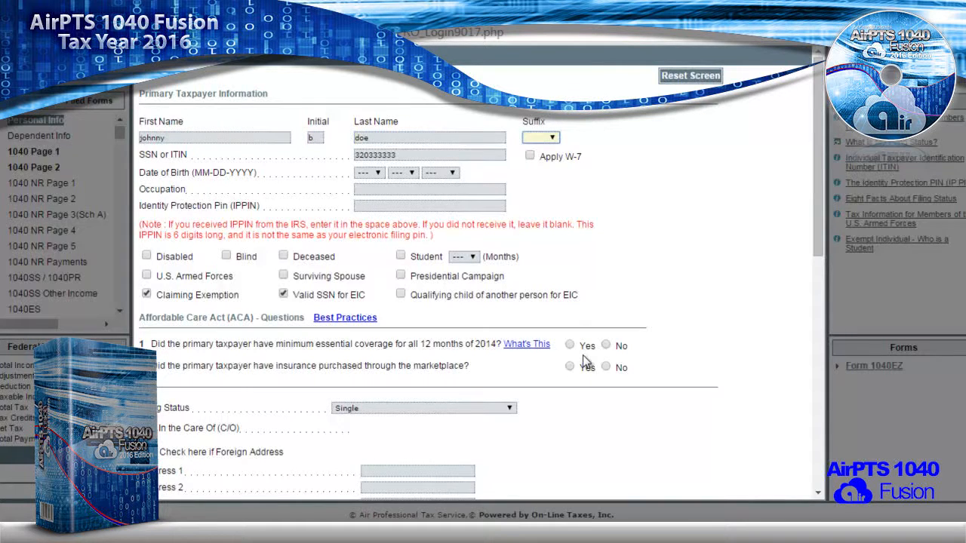
pyautogui.press('Tab')
pyautogui.press('Tab')
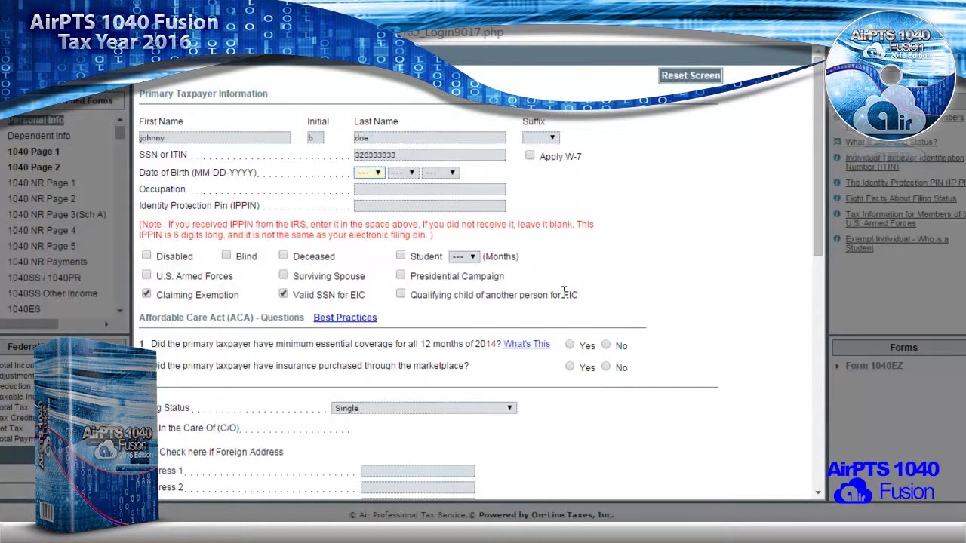
pyautogui.press('Down')
pyautogui.press('Tab')
pyautogui.press('Tab')
pyautogui.press('Down')
pyautogui.press('Down')
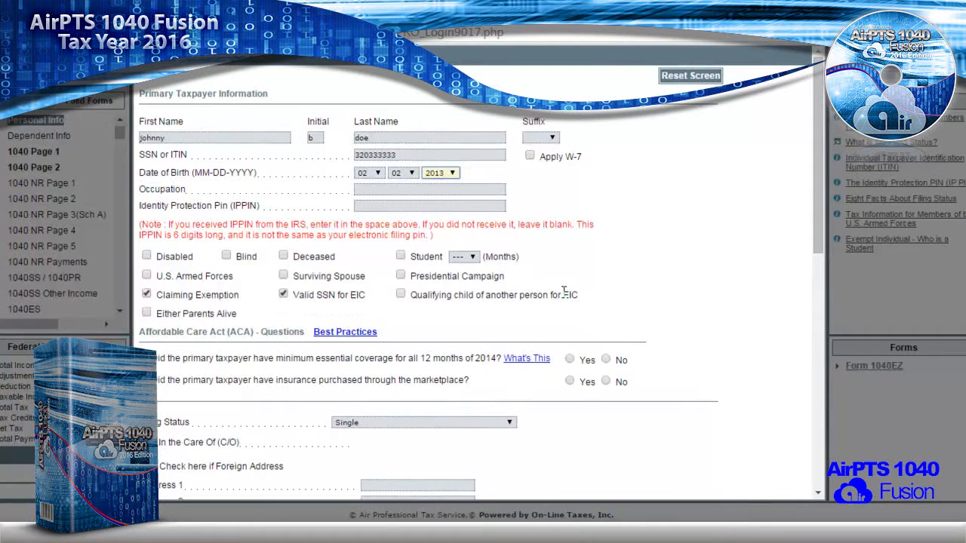
pyautogui.write('1993')
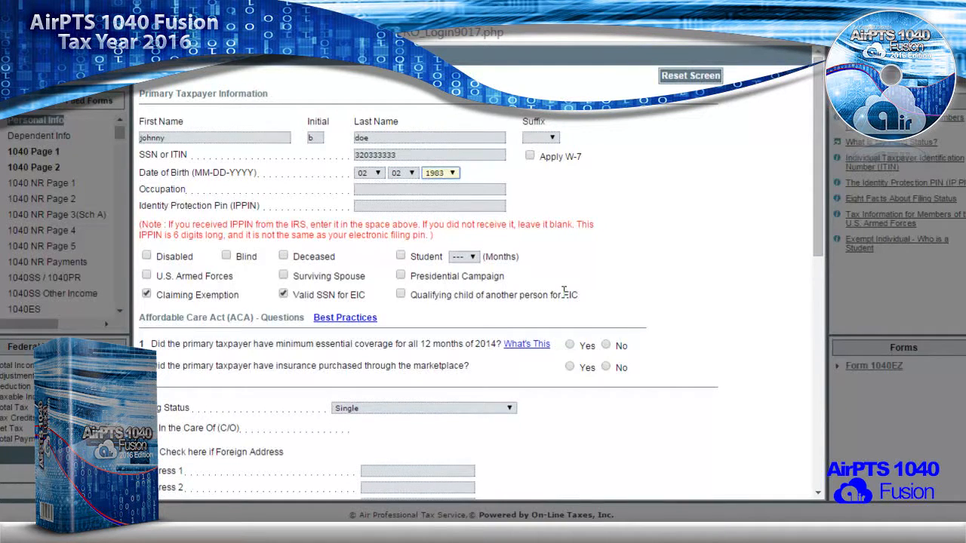
pyautogui.press('Tab')
pyautogui.write('worker')
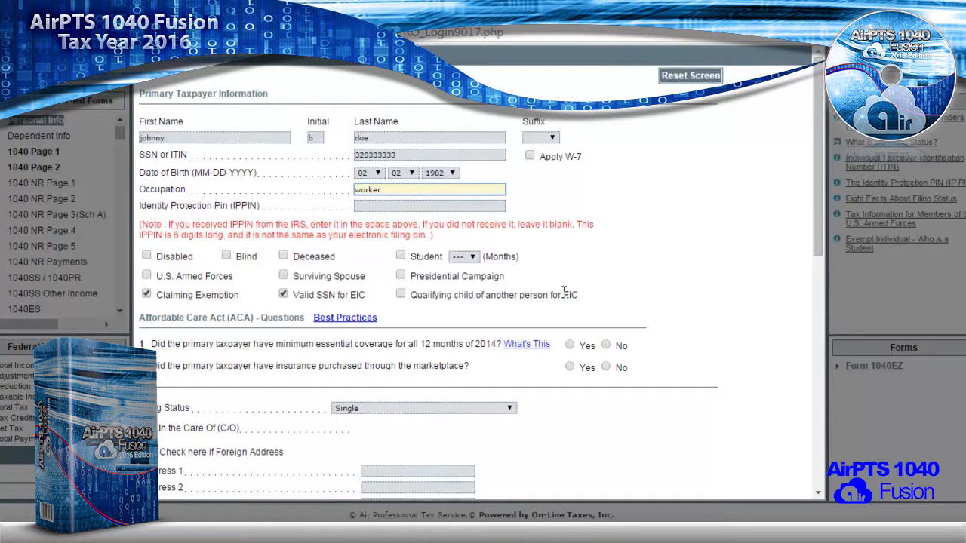
pyautogui.press('Tab')
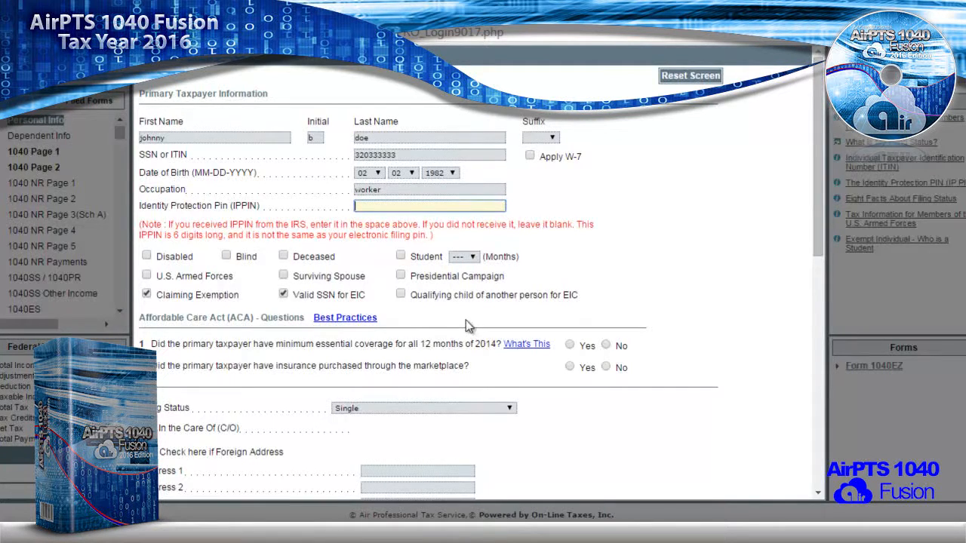
# - Answer Yes to full-year coverage and No to marketplace purchase; set Head of Household filing status
pyautogui.click(572, 347)
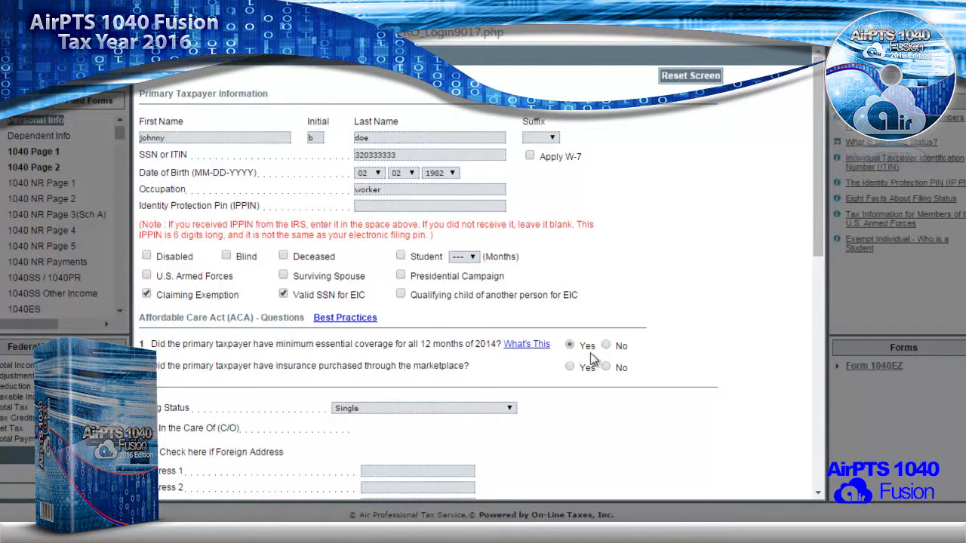
pyautogui.click(606, 368)
pyautogui.scroll(-3, 596, 366)
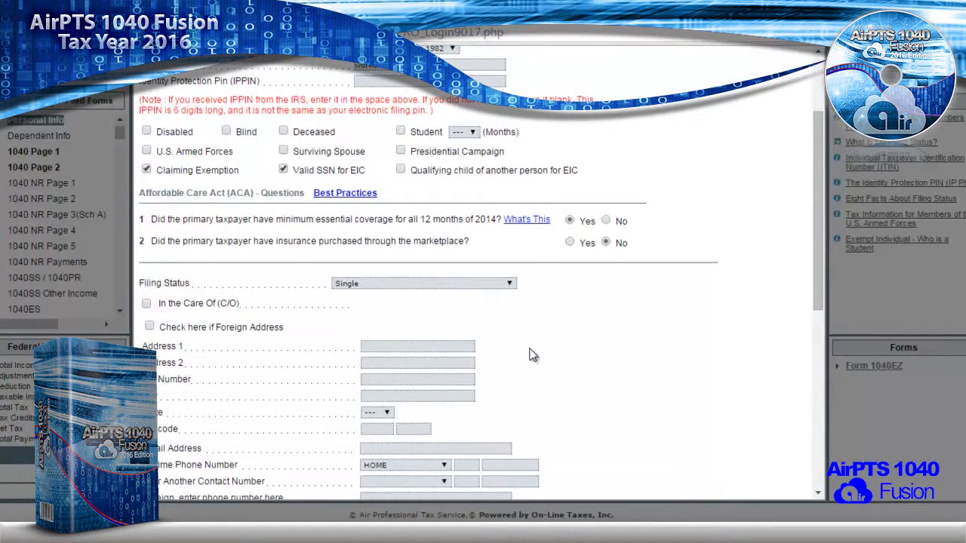
pyautogui.click(506, 285)
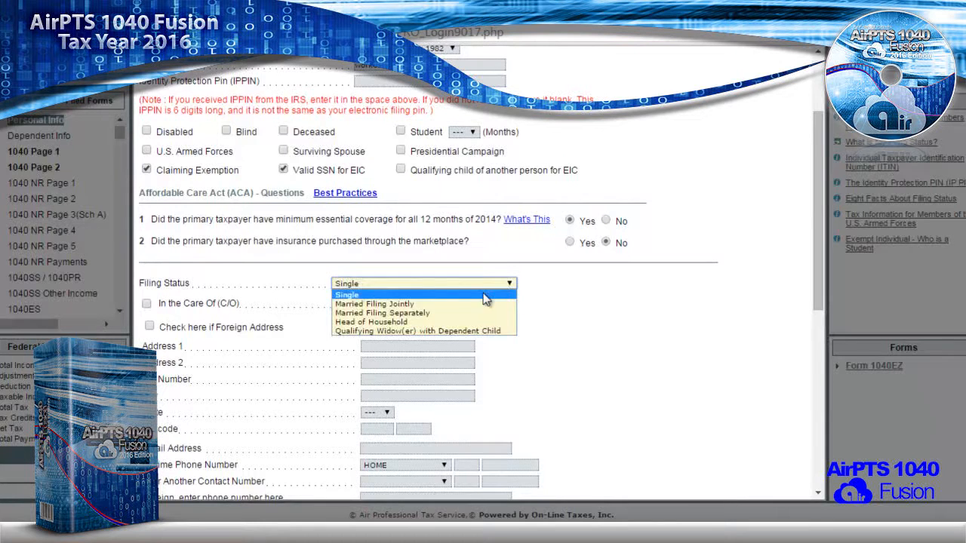
pyautogui.click(465, 328)
pyautogui.click(489, 375)
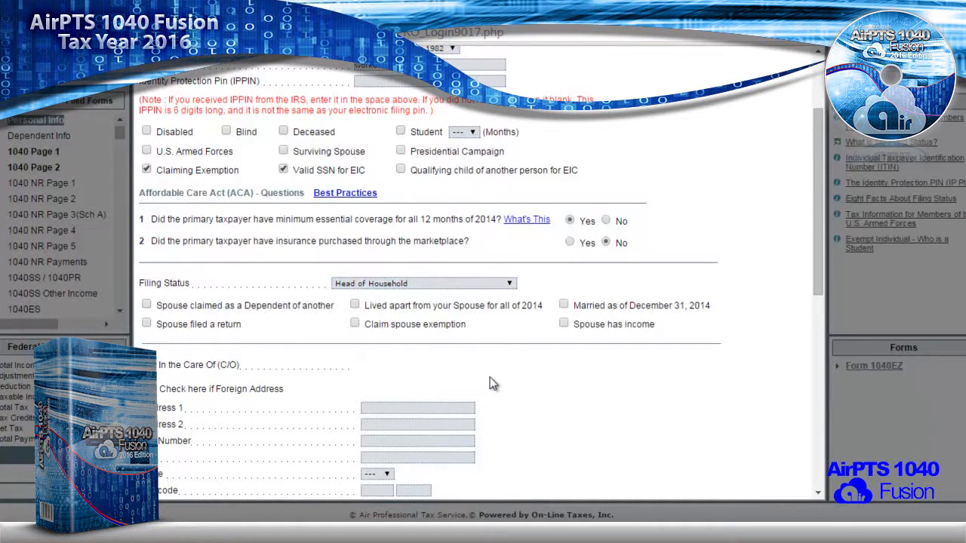
pyautogui.click(474, 283)
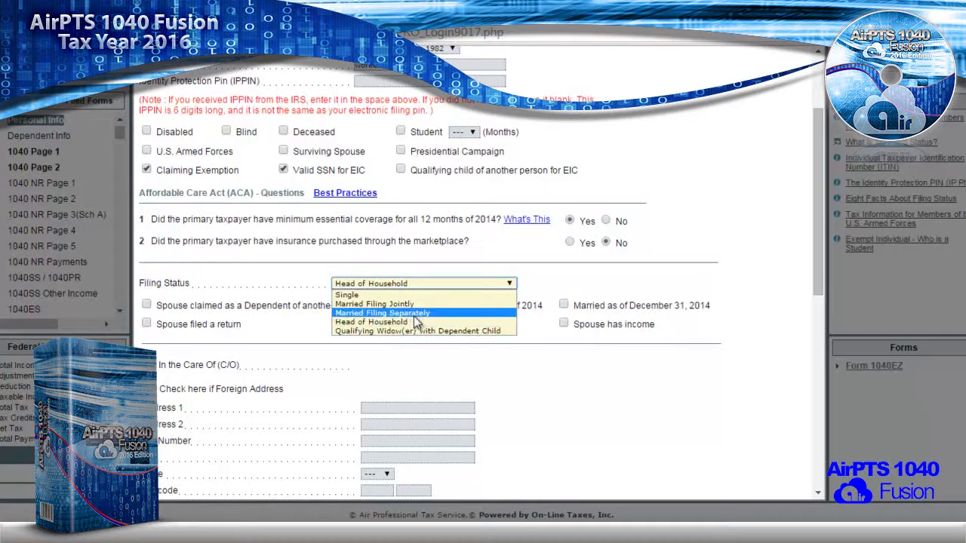
pyautogui.click(458, 364)
# - Enter the taxpayer's street address and ZIP code so city and state fill in
pyautogui.scroll(-3, 458, 364)
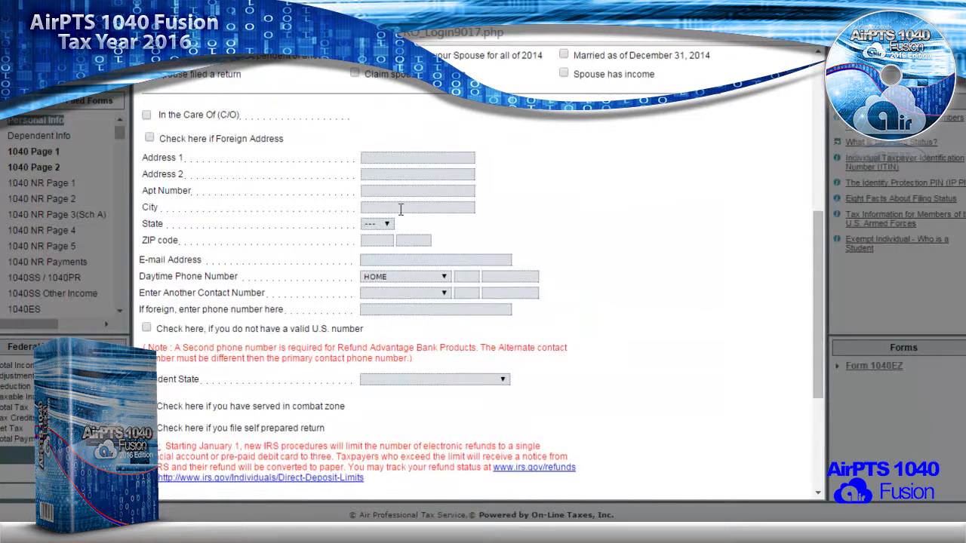
pyautogui.click(387, 158)
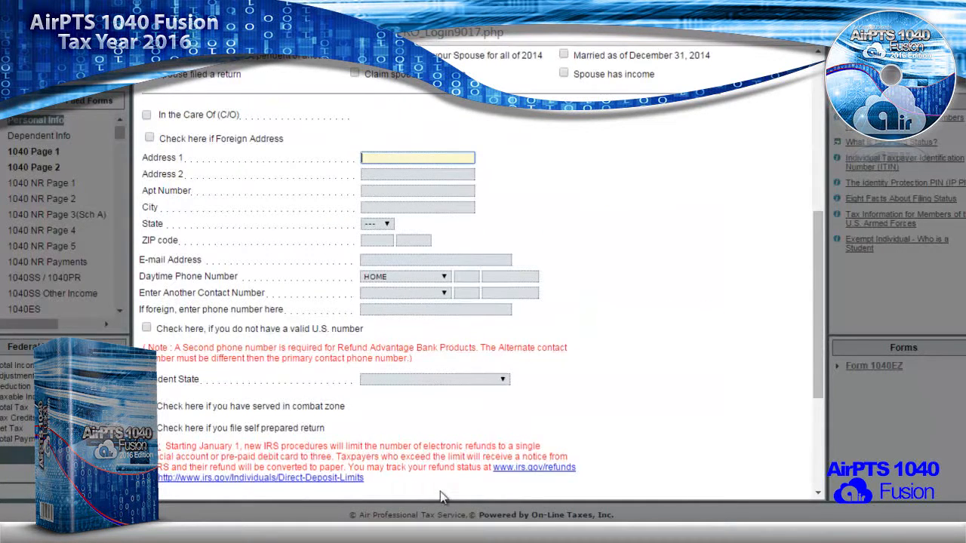
pyautogui.write('123 EASIER ST')
pyautogui.press('Tab')
pyautogui.press('Tab')
pyautogui.press('Tab')
pyautogui.press('Tab')
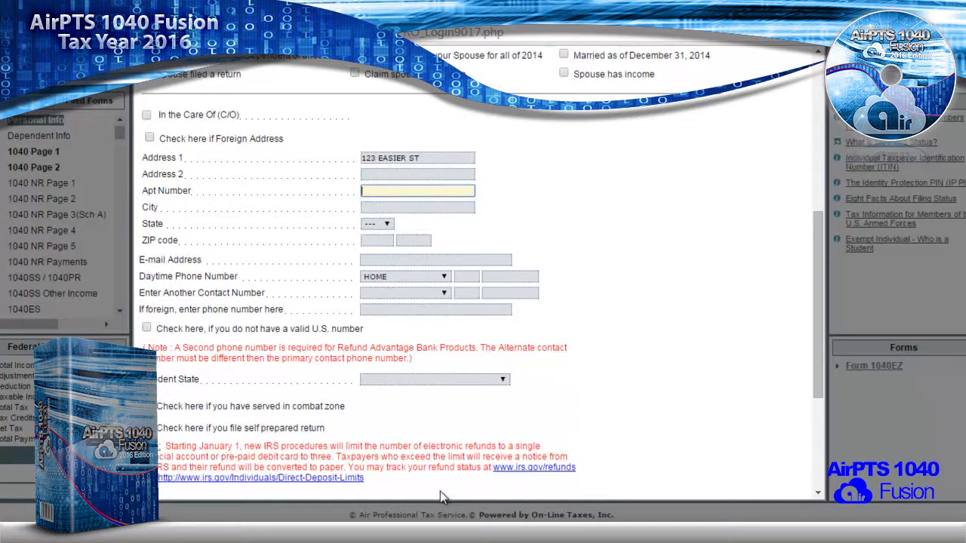
pyautogui.write('43205')
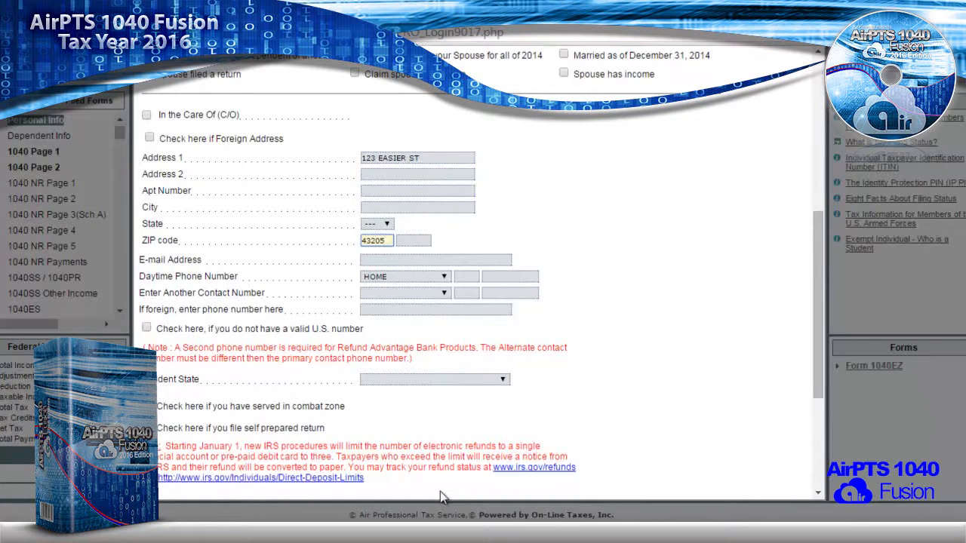
pyautogui.press('Tab')
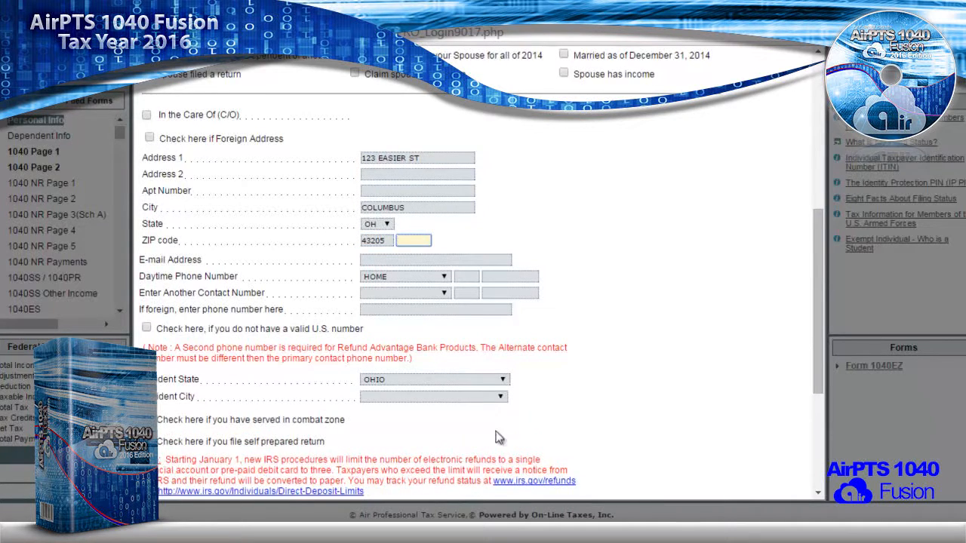
# - Fill in the taxpayer's e-mail address and daytime home phone number
pyautogui.click(408, 260)
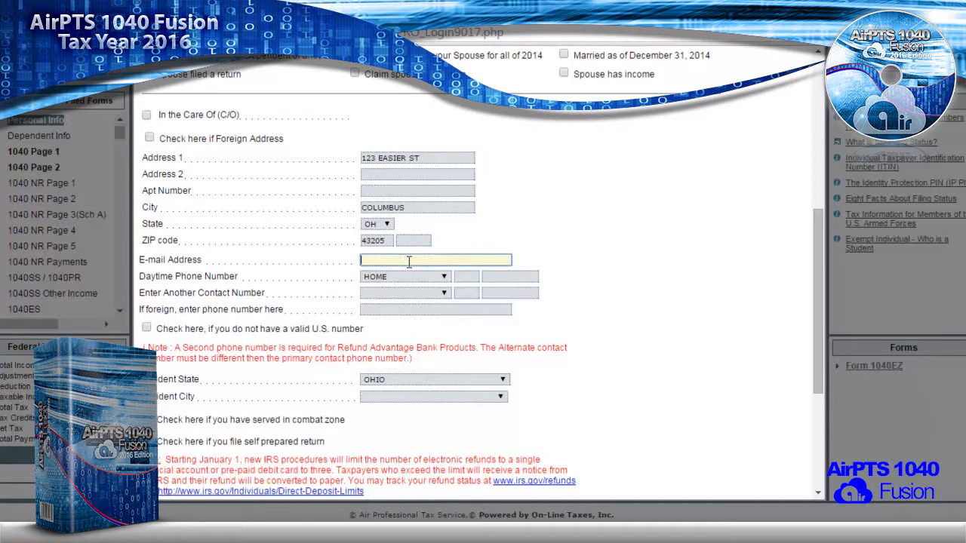
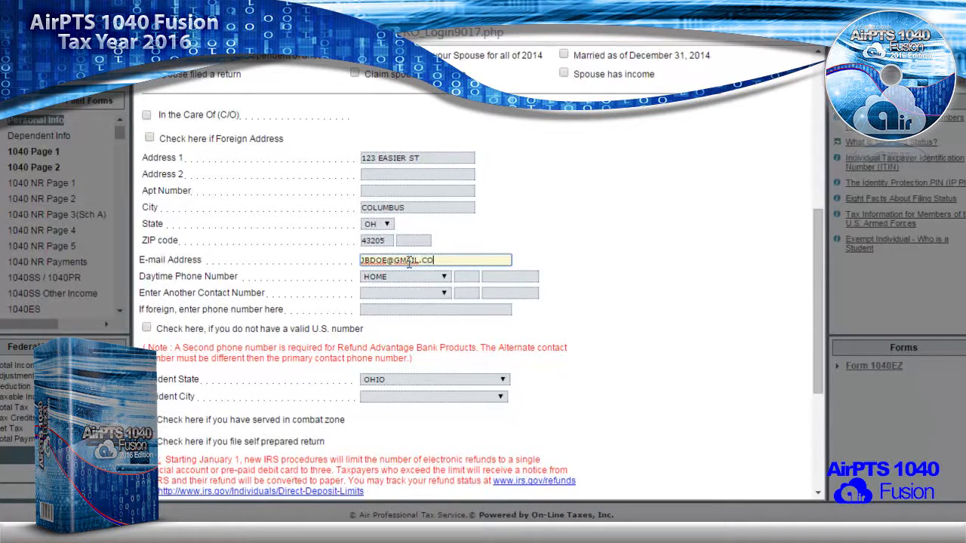
pyautogui.press('Tab')
pyautogui.press('Tab')
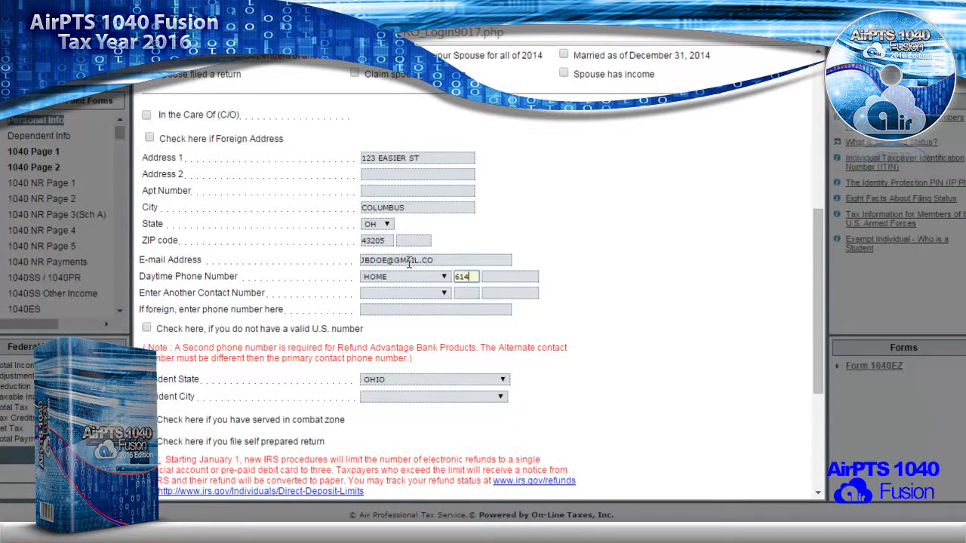
pyautogui.press('Tab')
pyautogui.press('Tab')
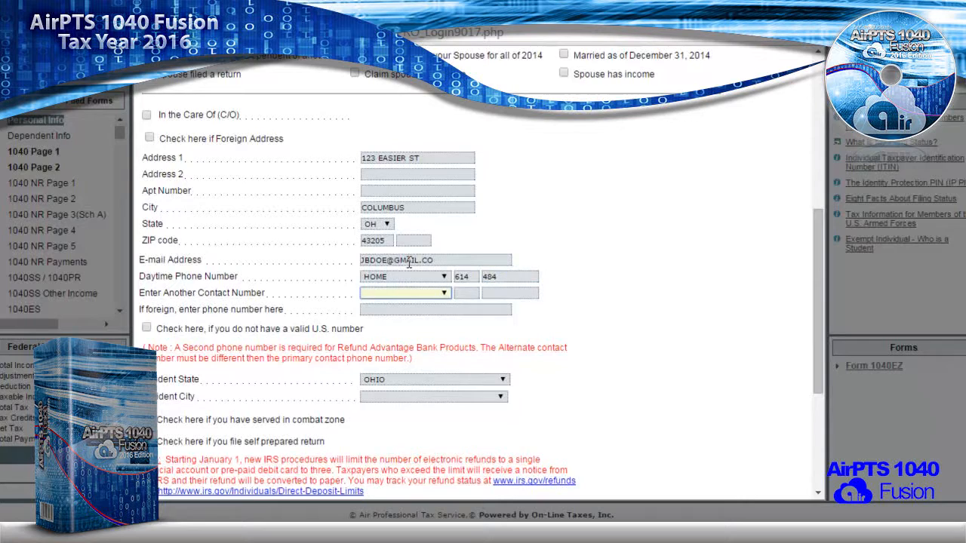
pyautogui.scroll(5, 408, 264)
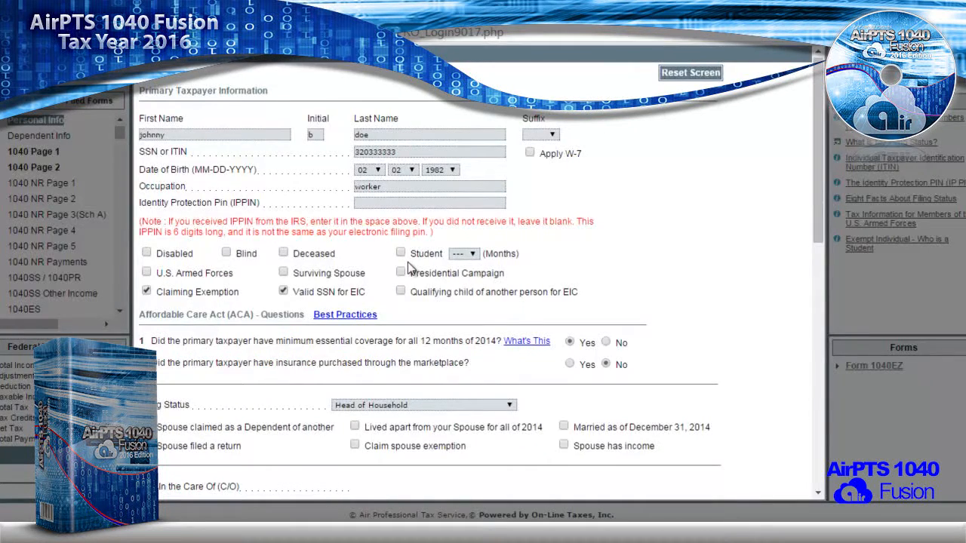
pyautogui.scroll(-3, 408, 268)
pyautogui.click(505, 398)
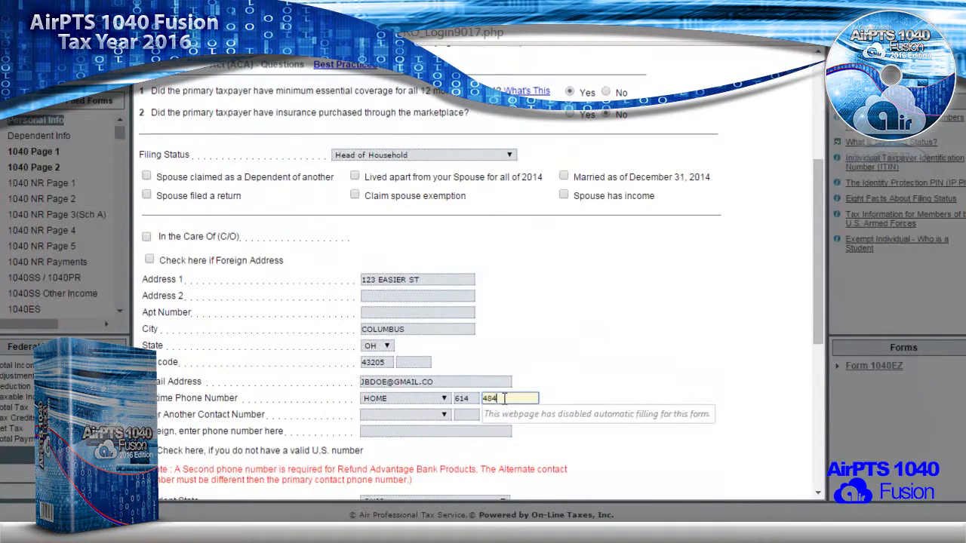
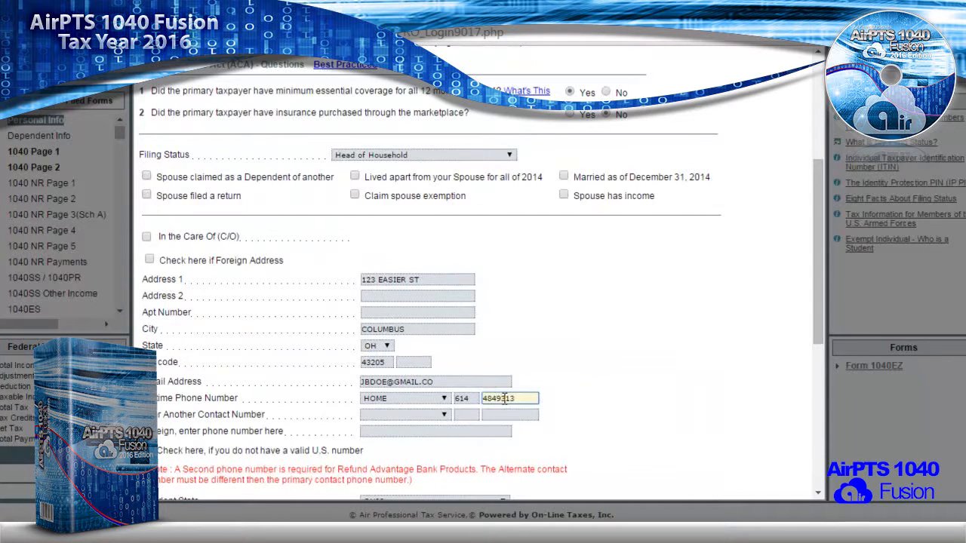
pyautogui.click(408, 414)
pyautogui.scroll(2, 426, 420)
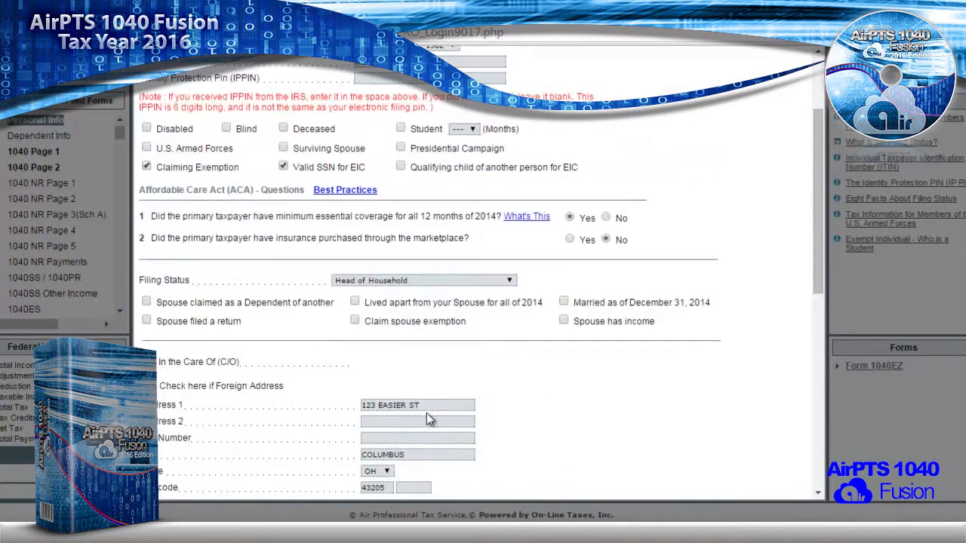
pyautogui.scroll(-3, 423, 415)
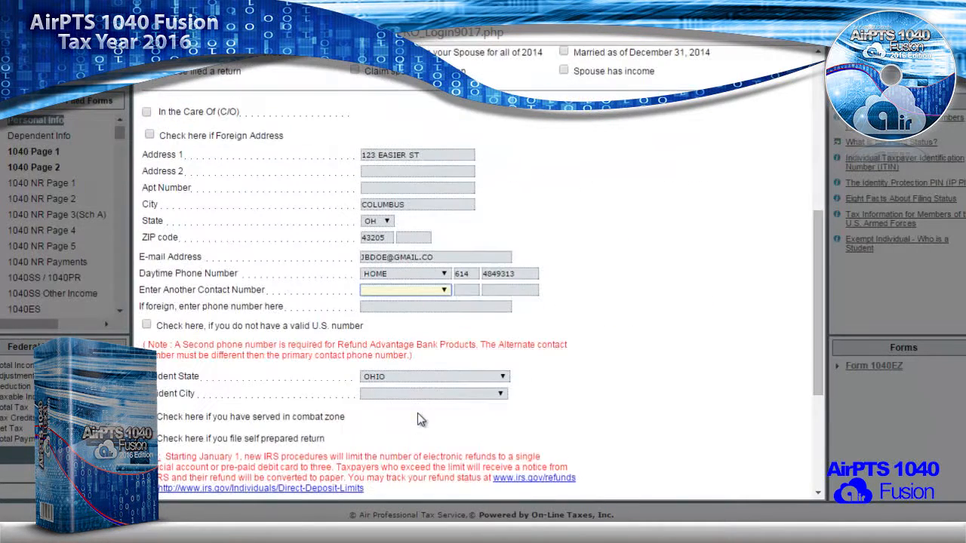
# - Add a WORK number as the second contact number
pyautogui.click(394, 290)
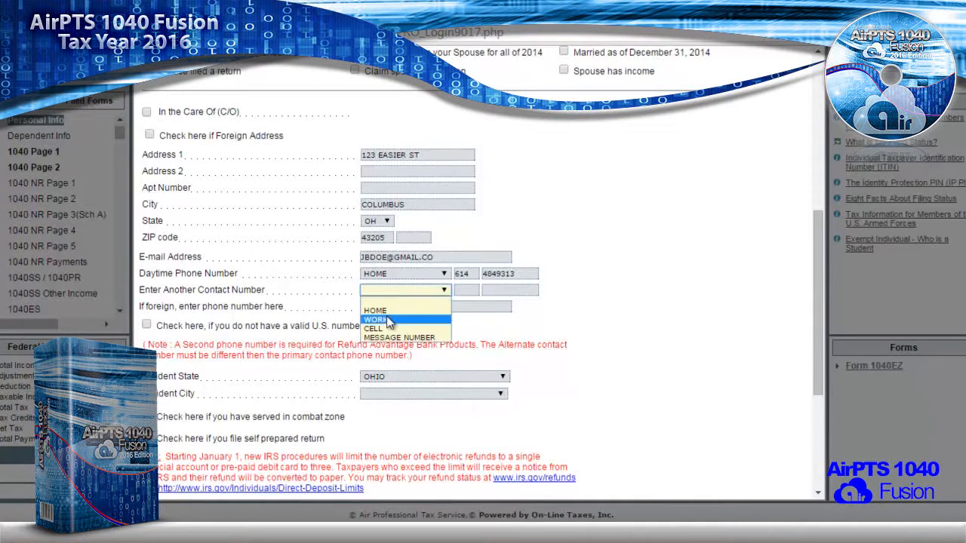
pyautogui.click(387, 320)
pyautogui.click(468, 289)
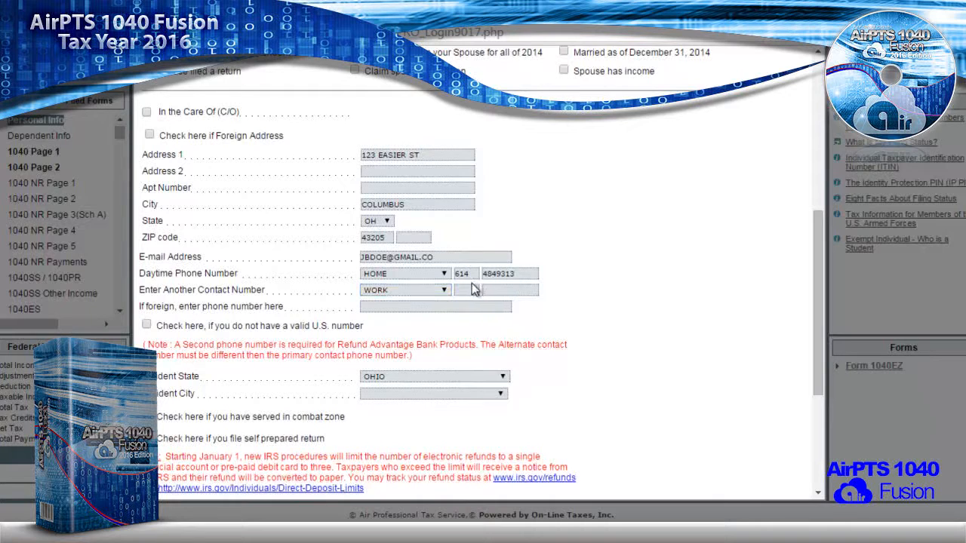
pyautogui.press('Tab')
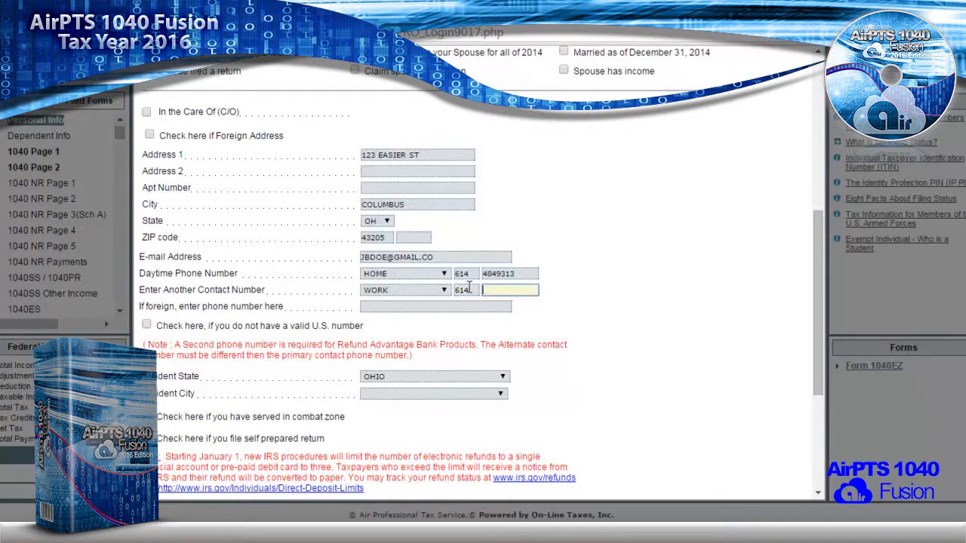
# - Set the Ohio resident city to COLUMBUS
pyautogui.click(390, 397)
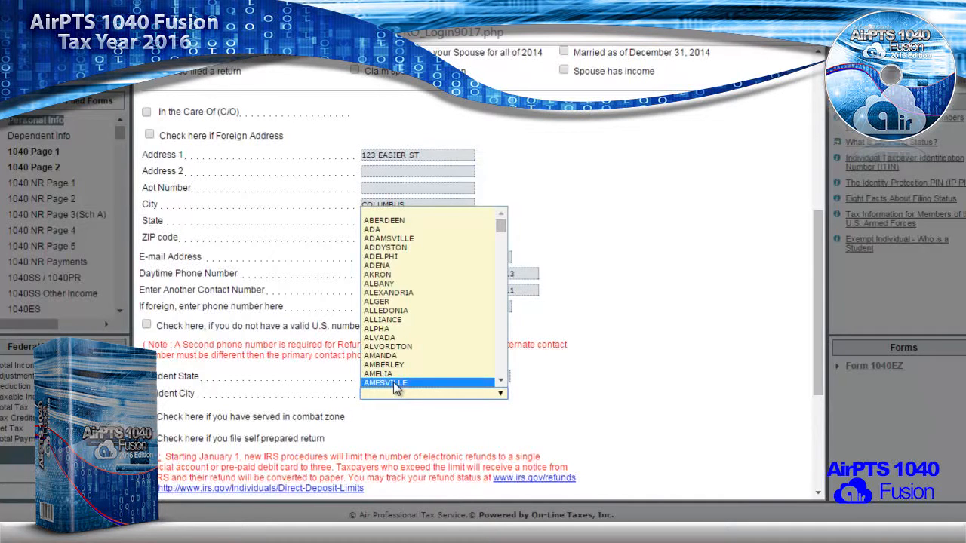
pyautogui.write('col')
pyautogui.press('Down')
pyautogui.press('Down')
pyautogui.press('Down')
pyautogui.press('Down')
pyautogui.press('Down')
pyautogui.press('Down')
pyautogui.press('Down')
pyautogui.press('Down')
pyautogui.press('Down')
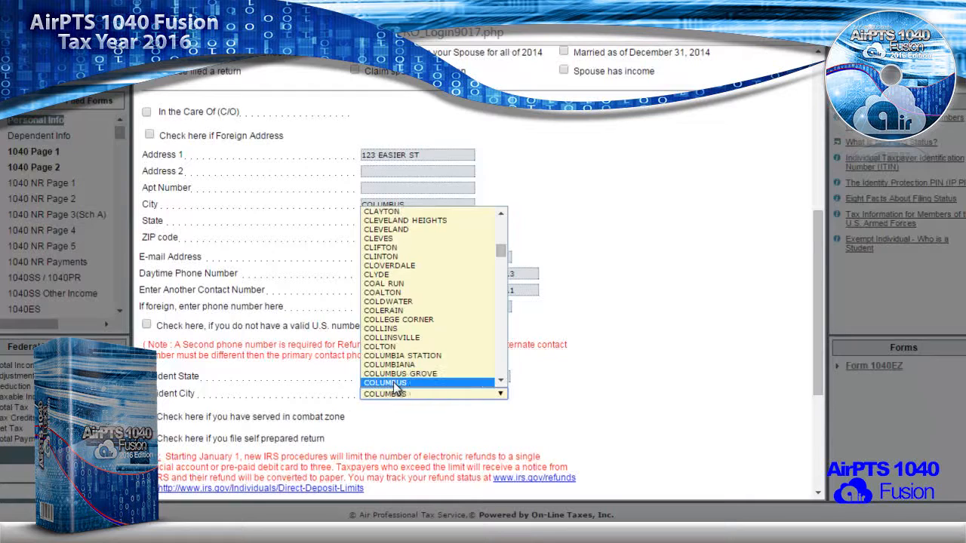
pyautogui.press('Return')
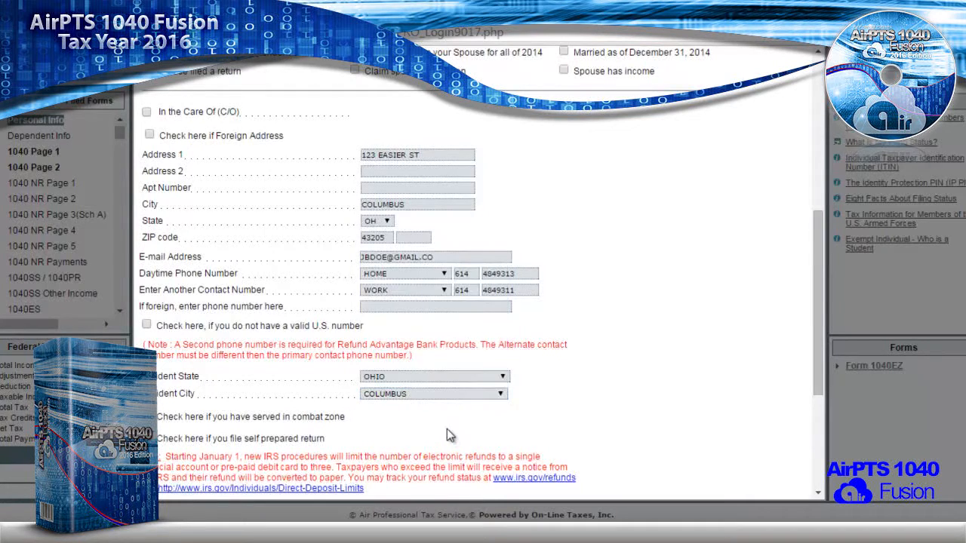
pyautogui.scroll(-3, 448, 433)
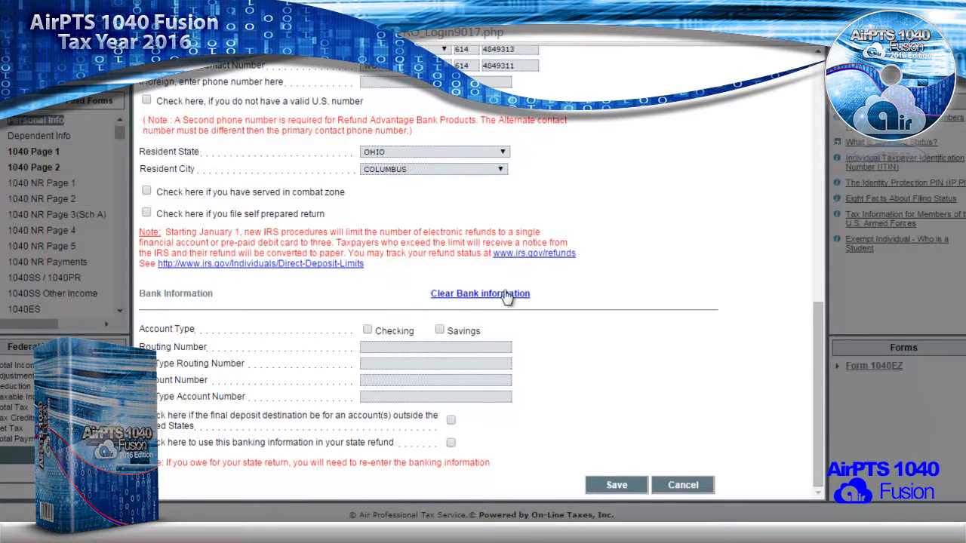
# - Save the taxpayer form and choose FRANKLIN - Columbus CSD in the State Mandatory Information dialog
pyautogui.click(612, 487)
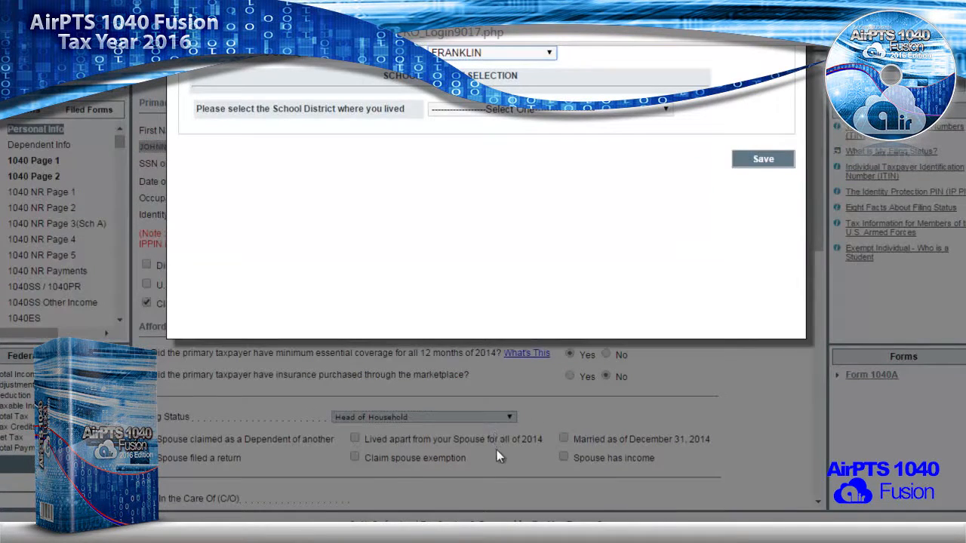
pyautogui.scroll(3, 495, 455)
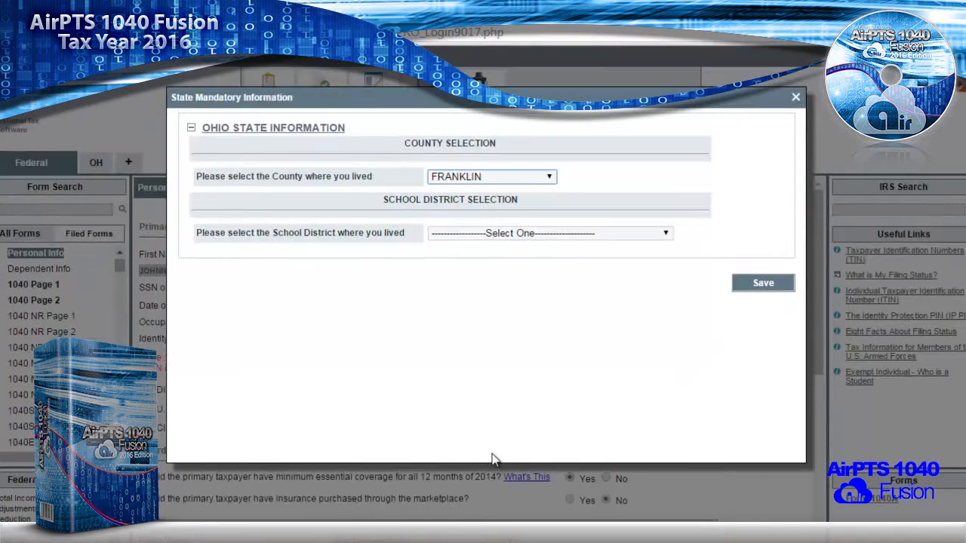
pyautogui.click(461, 237)
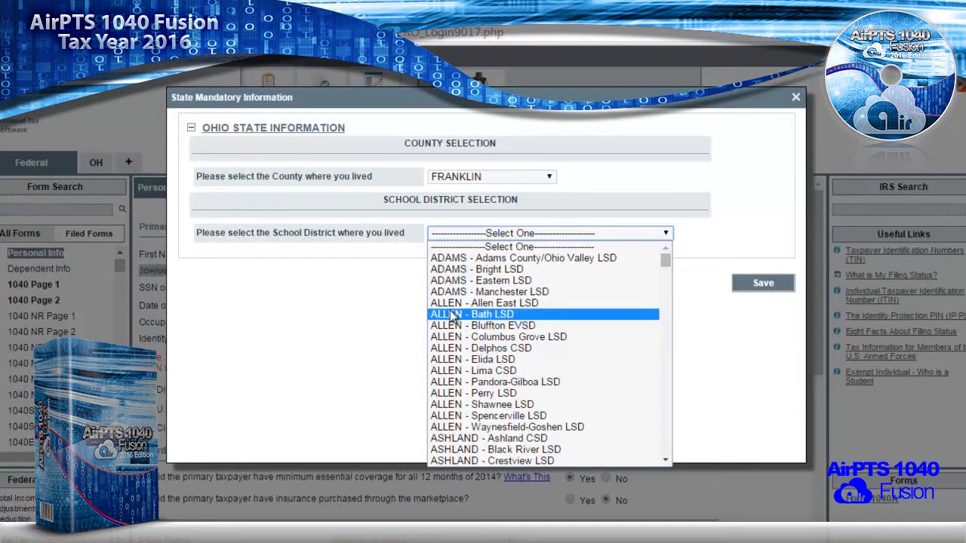
pyautogui.press('f')
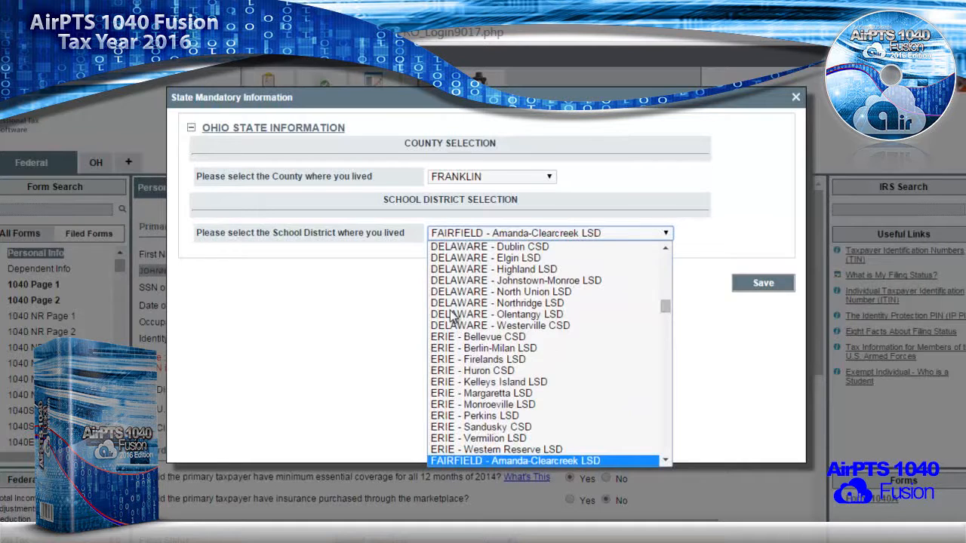
pyautogui.press('f')
pyautogui.press('r')
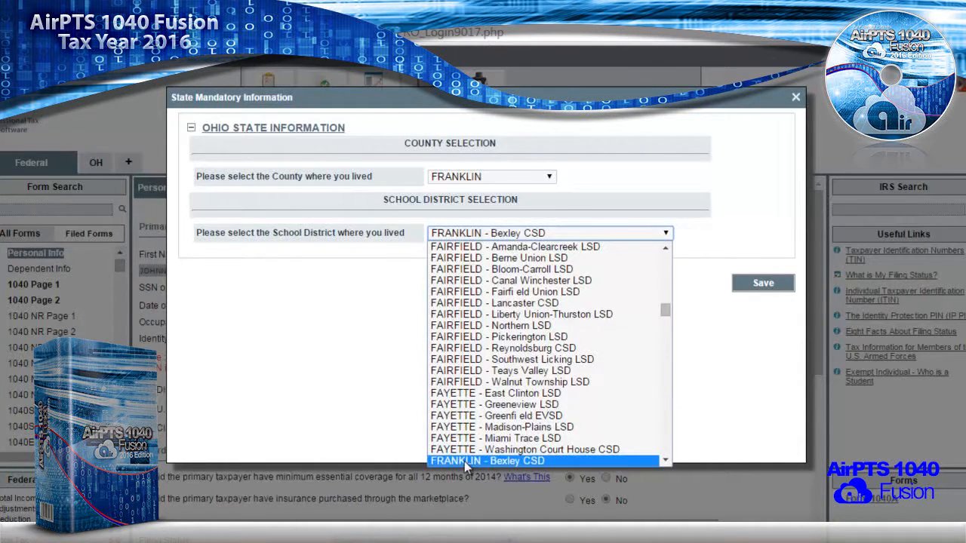
pyautogui.press('Down')
pyautogui.press('Down')
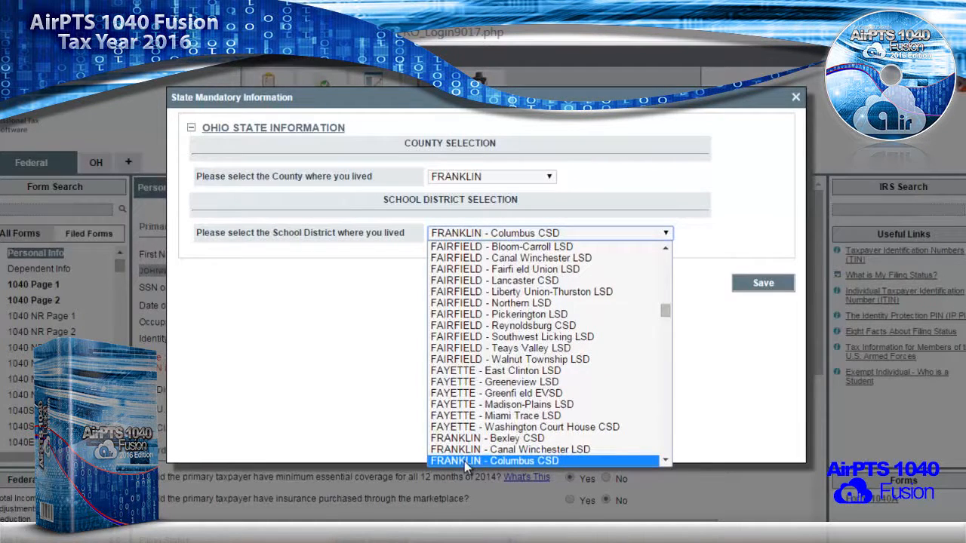
pyautogui.click(466, 462)
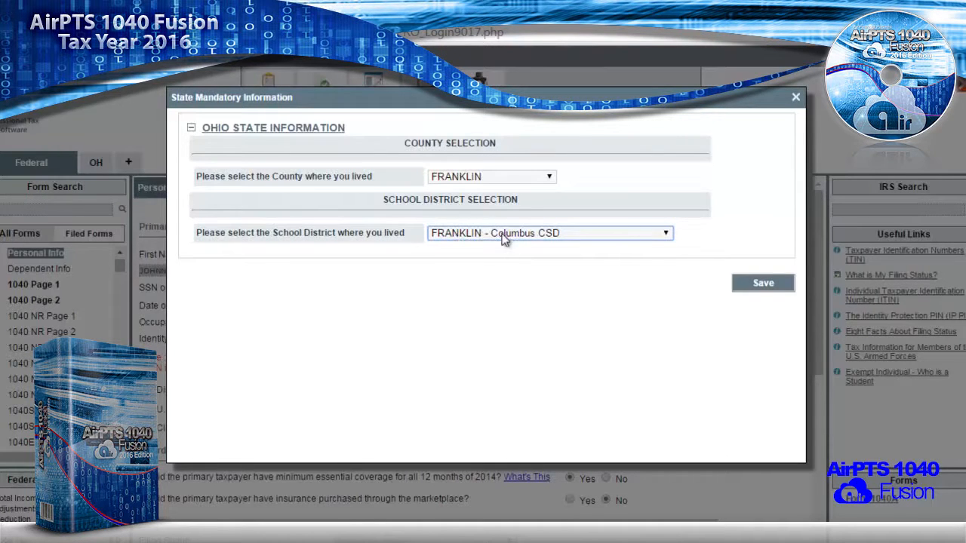
# - Save the Ohio state information and open the empty Dependents Summary from the forms list
pyautogui.click(757, 289)
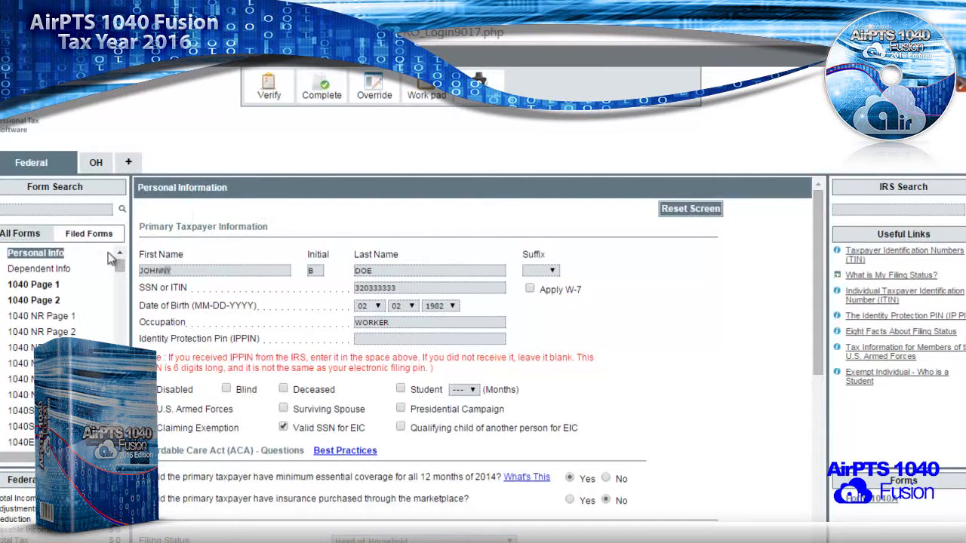
pyautogui.click(49, 270)
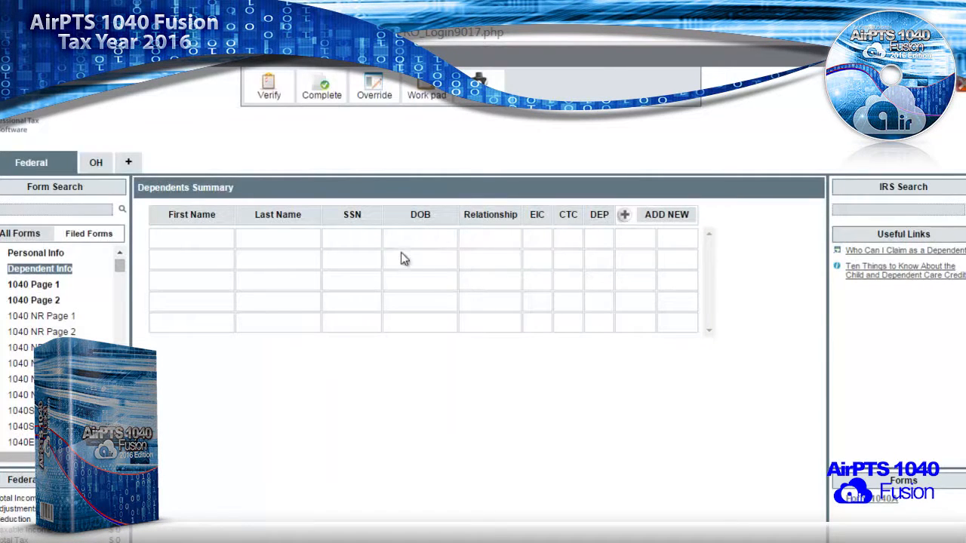
# - Add a new dependent with the child's name, relationship DAUGHTER, birth date 01/2013 and SSN
pyautogui.click(625, 217)
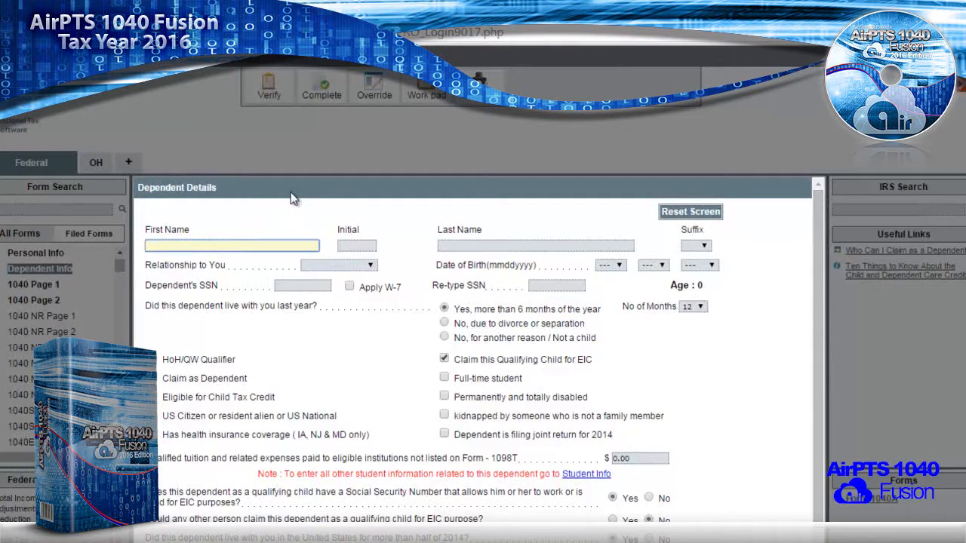
pyautogui.write('jane')
pyautogui.press('Tab')
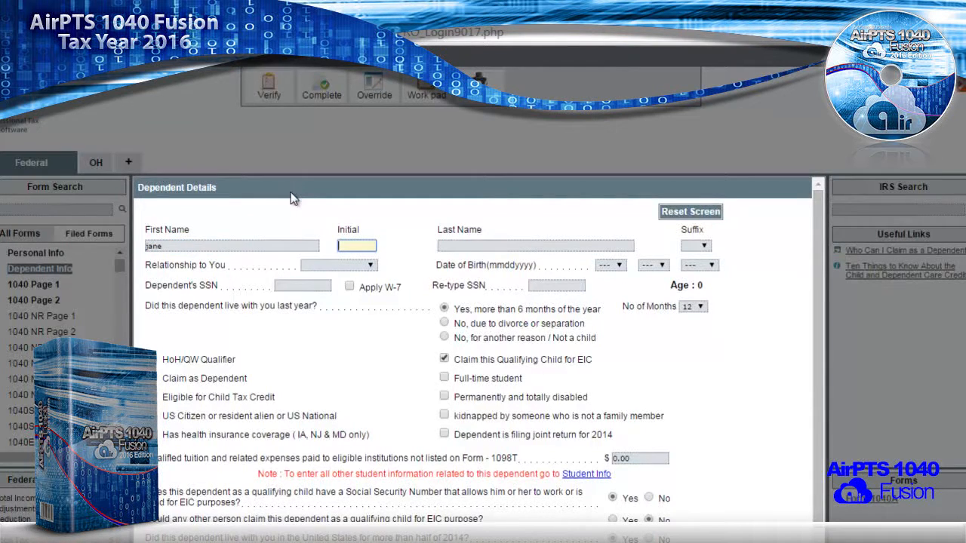
pyautogui.write('j')
pyautogui.press('Tab')
pyautogui.write('doe')
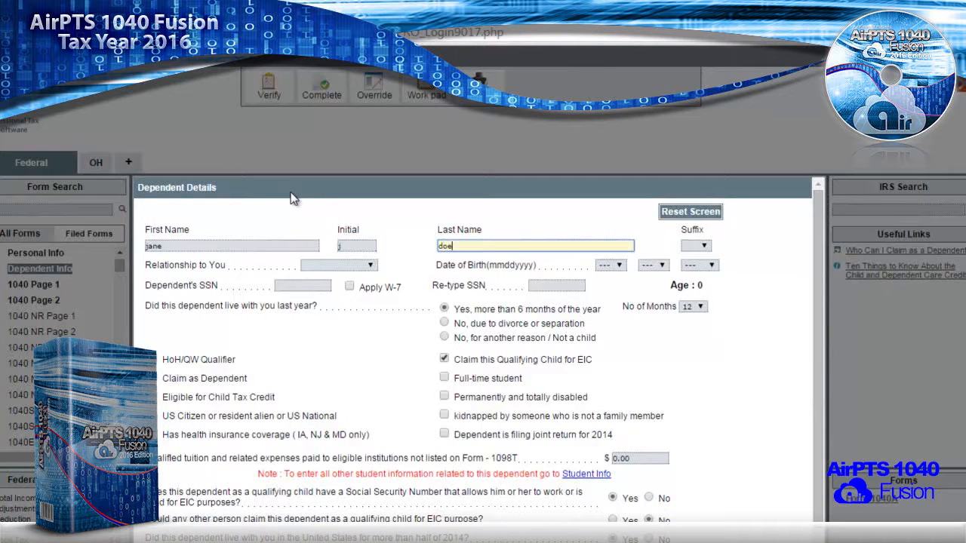
pyautogui.press('Tab')
pyautogui.press('Tab')
pyautogui.press('d')
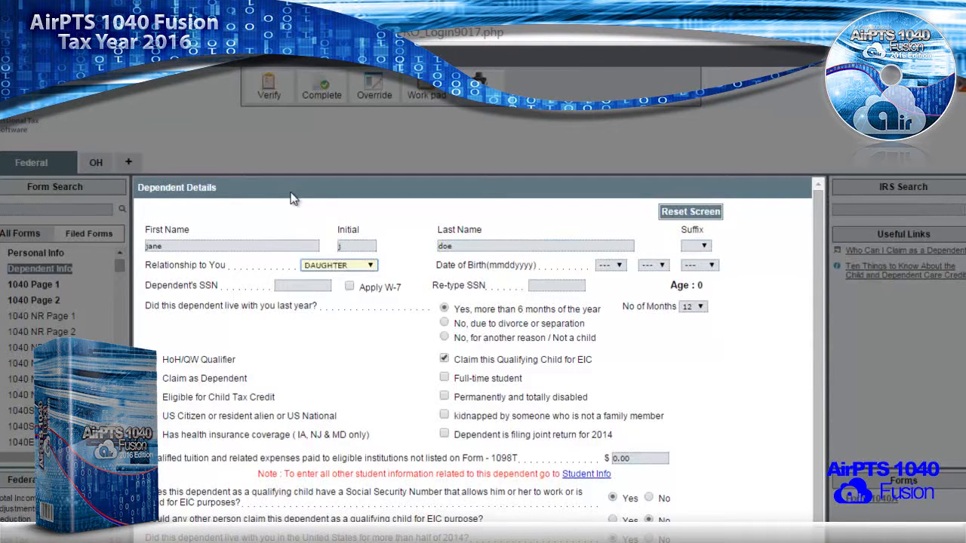
pyautogui.press('Tab')
pyautogui.press('Tab')
pyautogui.write('01')
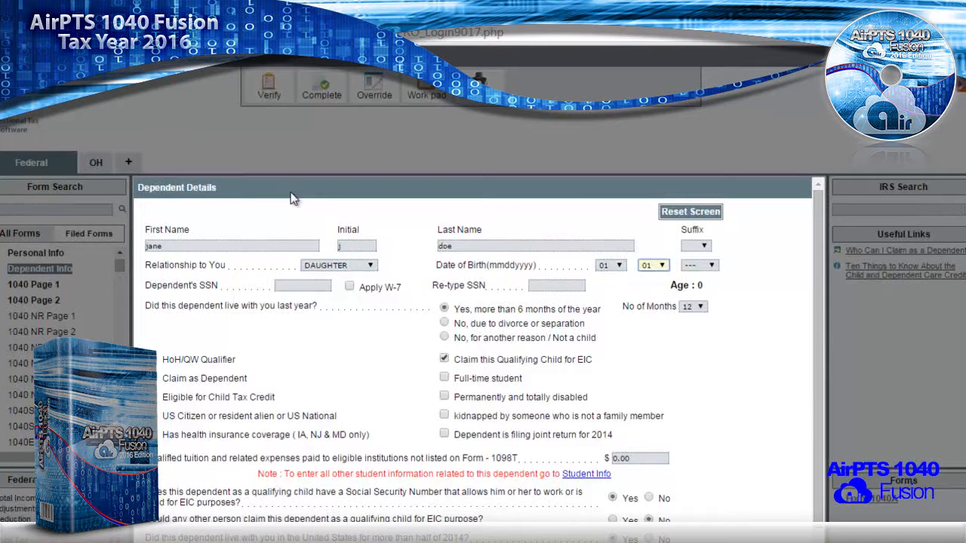
pyautogui.press('Tab')
pyautogui.write('2013')
pyautogui.press('Tab')
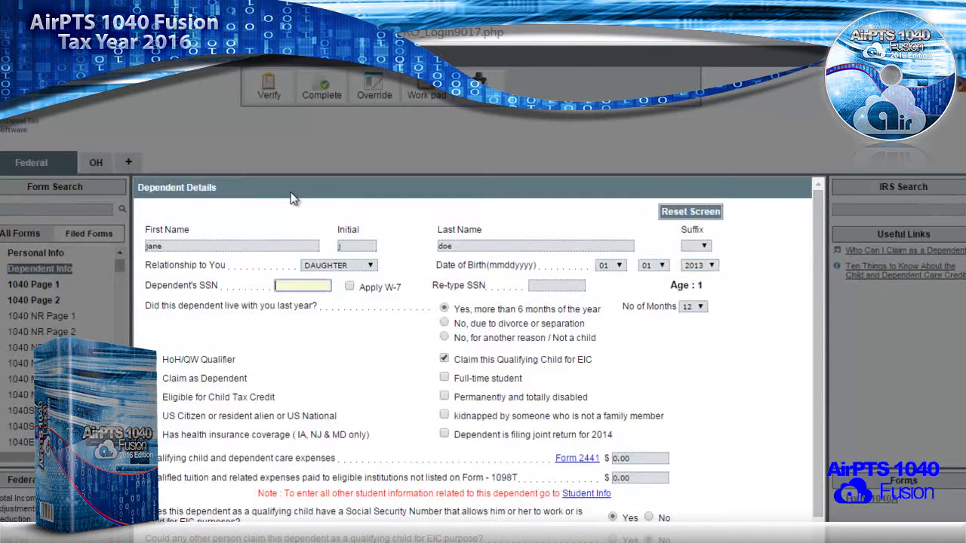
pyautogui.write('362333333')
pyautogui.press('Tab')
pyautogui.press('Tab')
pyautogui.write('362333333')
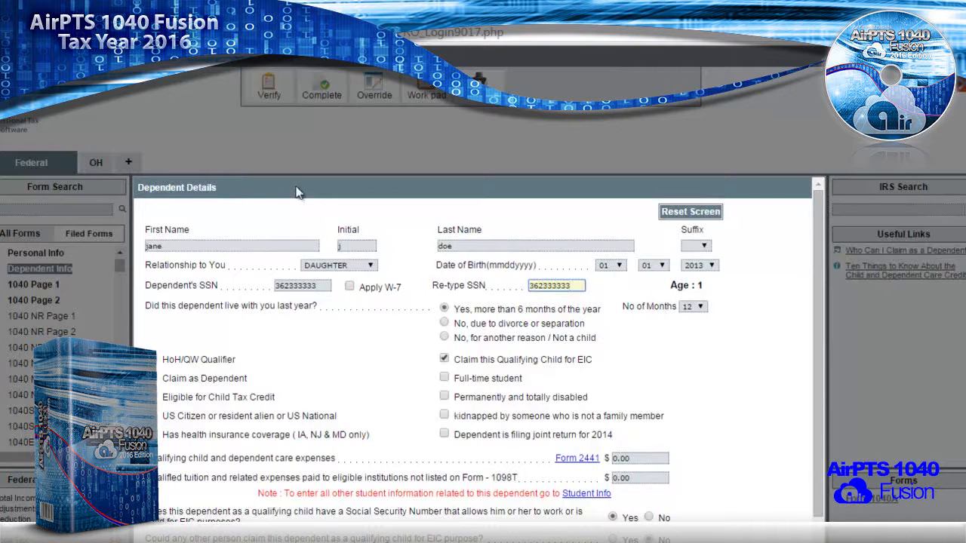
# - Answer Yes to minimum essential coverage, No to Marketplace and filing requirement, and save
pyautogui.scroll(-3, 510, 290)
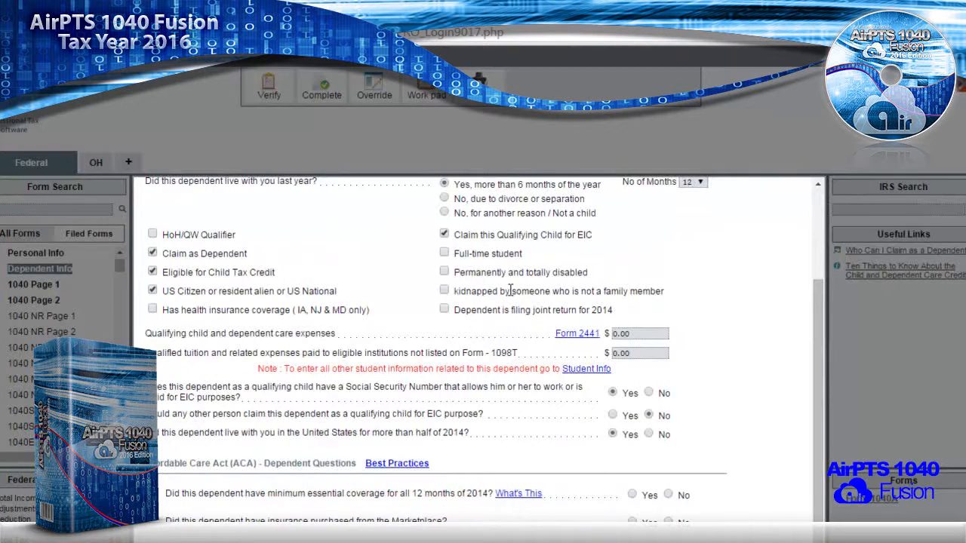
pyautogui.scroll(-1, 510, 291)
pyautogui.scroll(4, 486, 298)
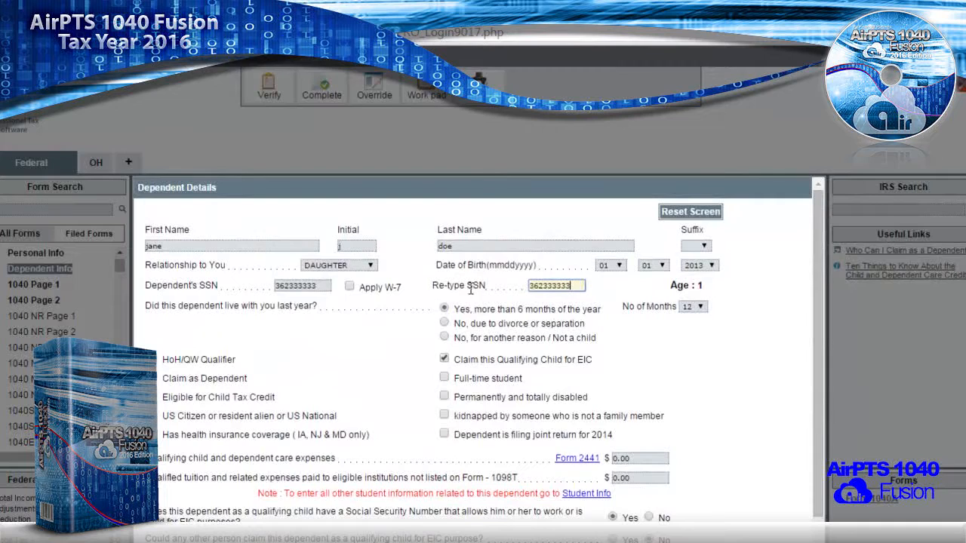
pyautogui.scroll(-3, 417, 345)
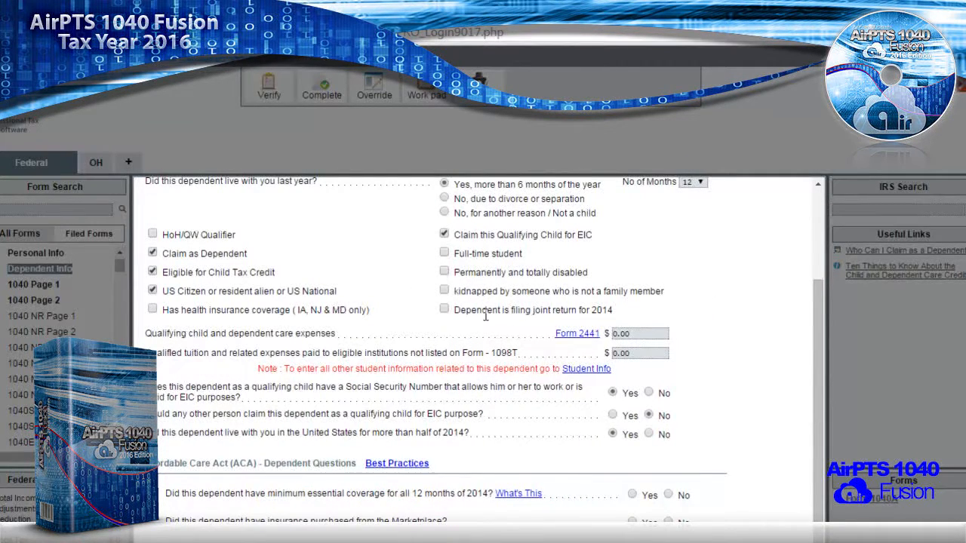
pyautogui.scroll(-3, 549, 331)
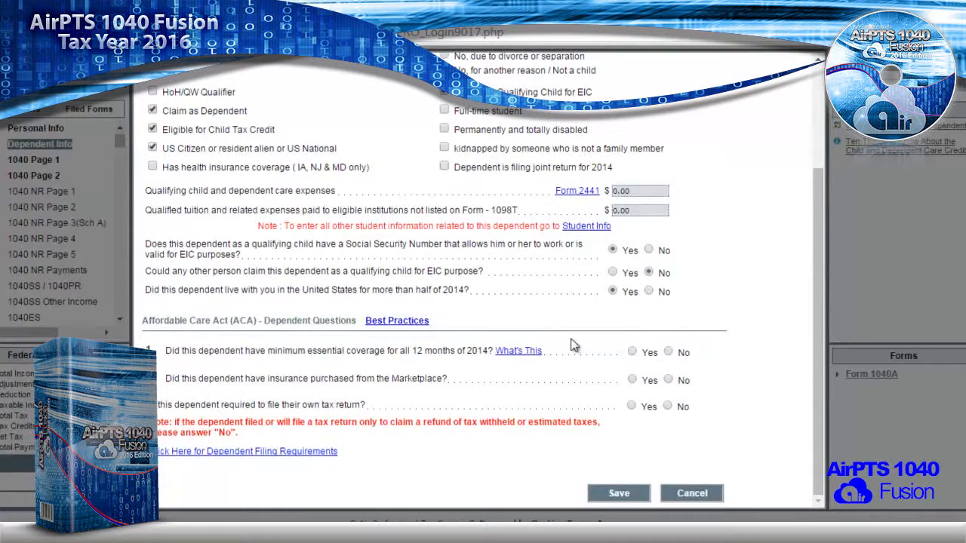
pyautogui.click(631, 352)
pyautogui.click(669, 380)
pyautogui.click(669, 407)
pyautogui.scroll(-1, 654, 429)
pyautogui.click(614, 483)
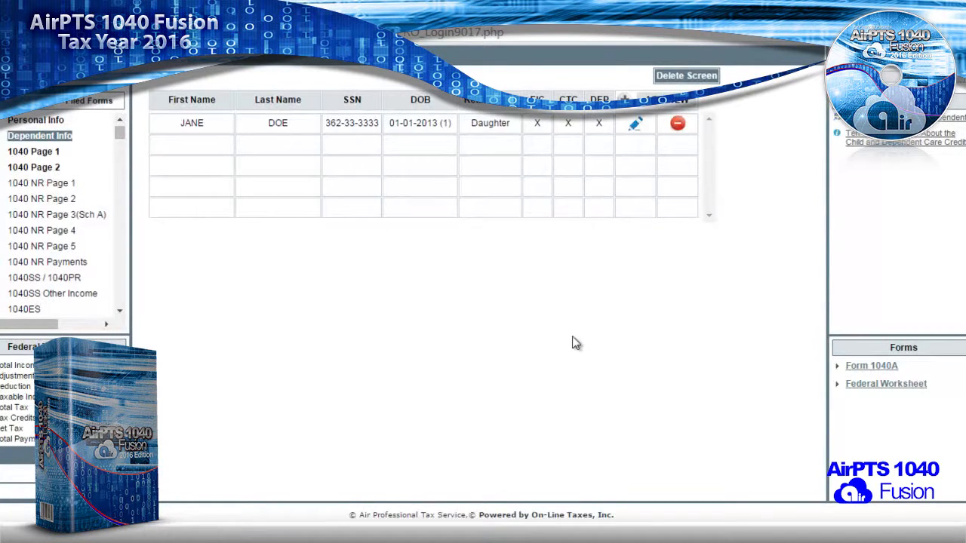
pyautogui.scroll(3, 461, 200)
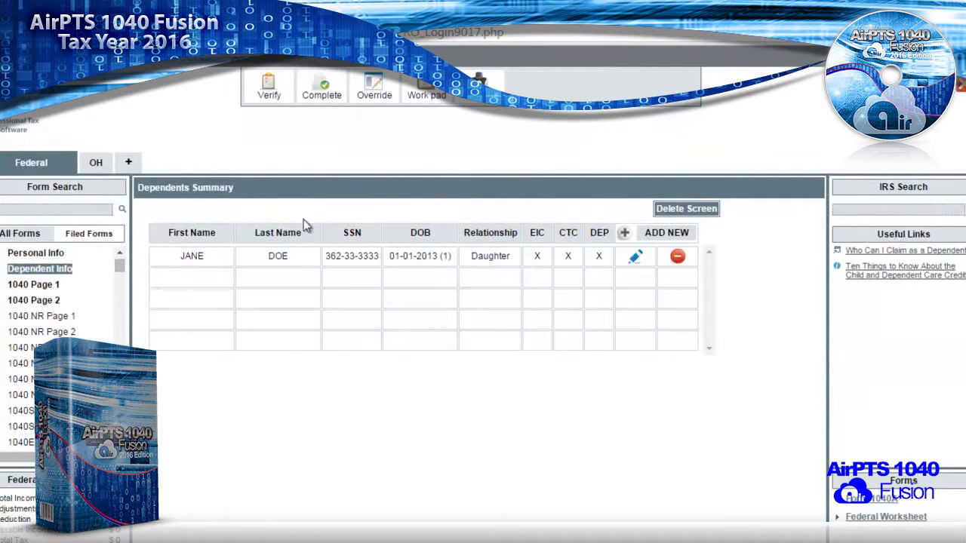
# - Open the W-2 summary through Form 1040 Page 1's line 7 related forms
pyautogui.click(33, 290)
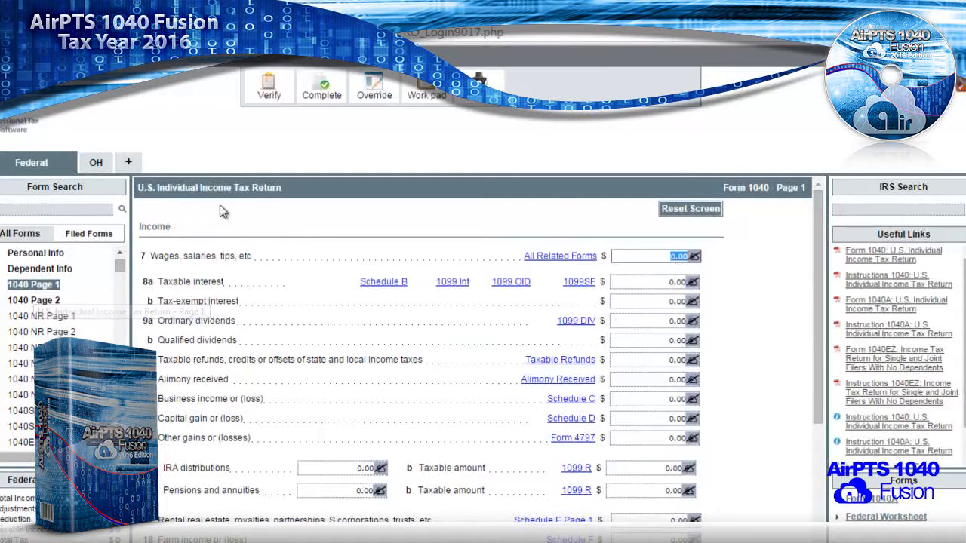
pyautogui.click(534, 257)
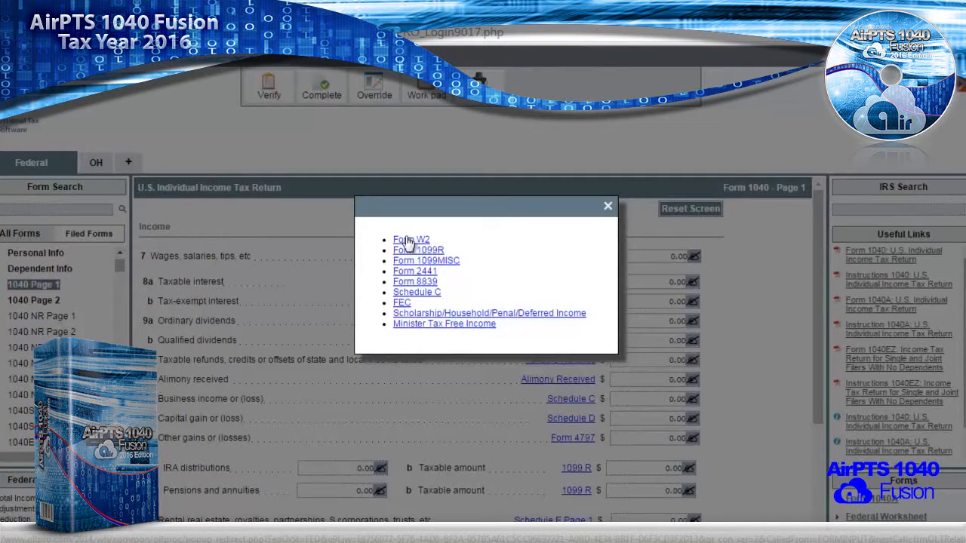
pyautogui.click(407, 240)
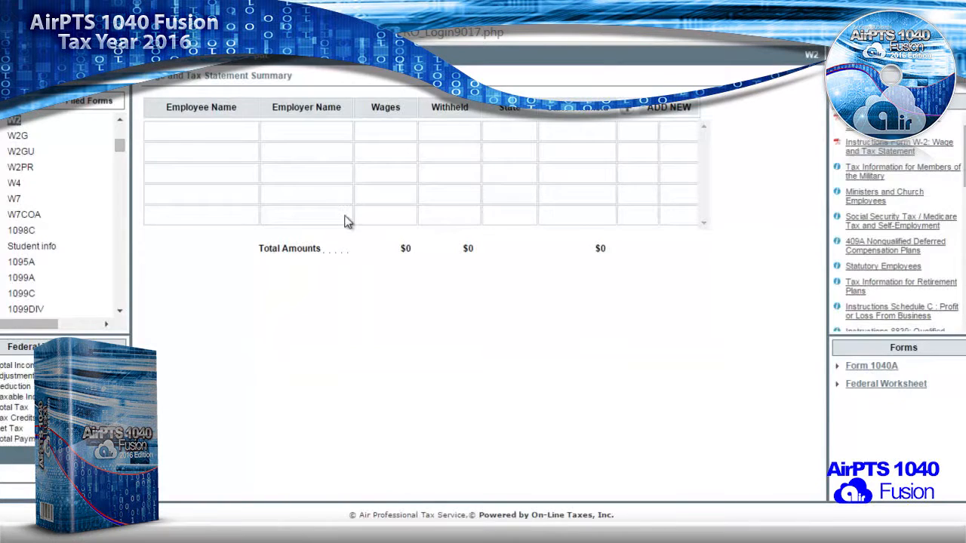
pyautogui.scroll(2, 355, 234)
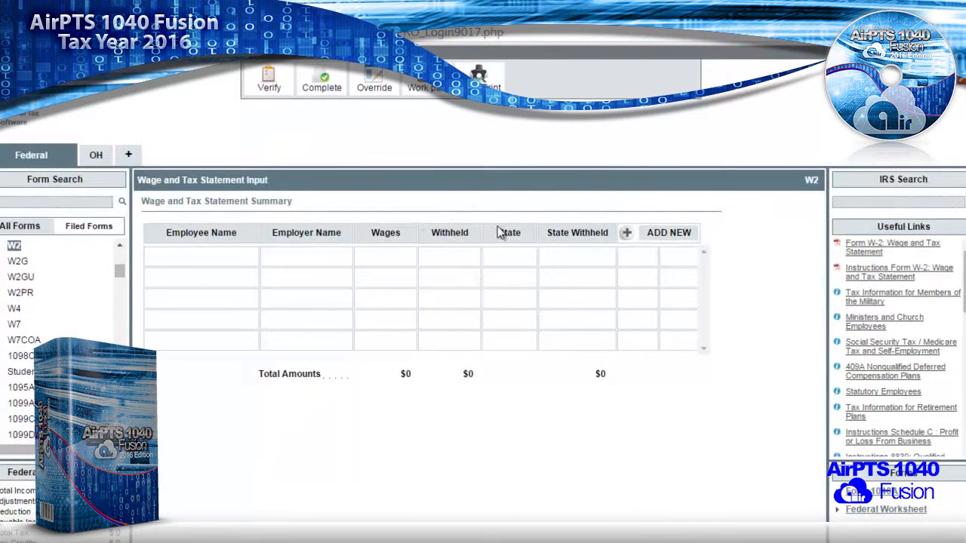
# - Add a new W-2 with the employer's ID number, name Wally World, street address and ZIP code
pyautogui.click(628, 234)
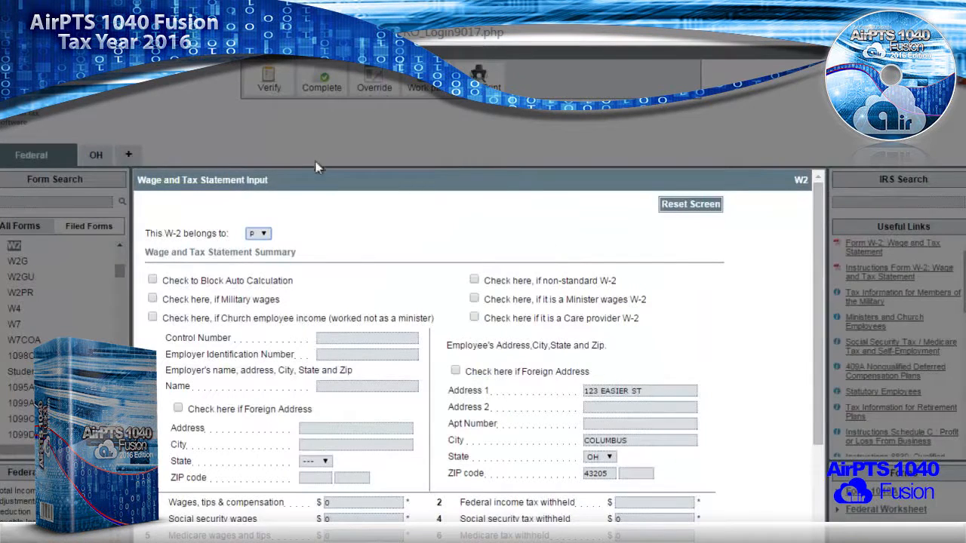
pyautogui.click(321, 350)
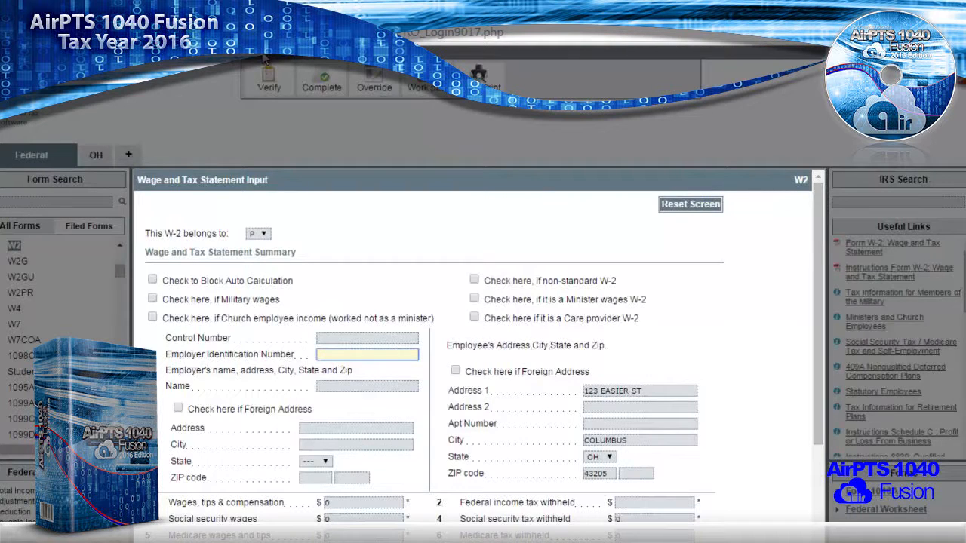
pyautogui.write('3')
pyautogui.write('5')
pyautogui.write('1212121')
pyautogui.press('Tab')
pyautogui.write('Wally ')
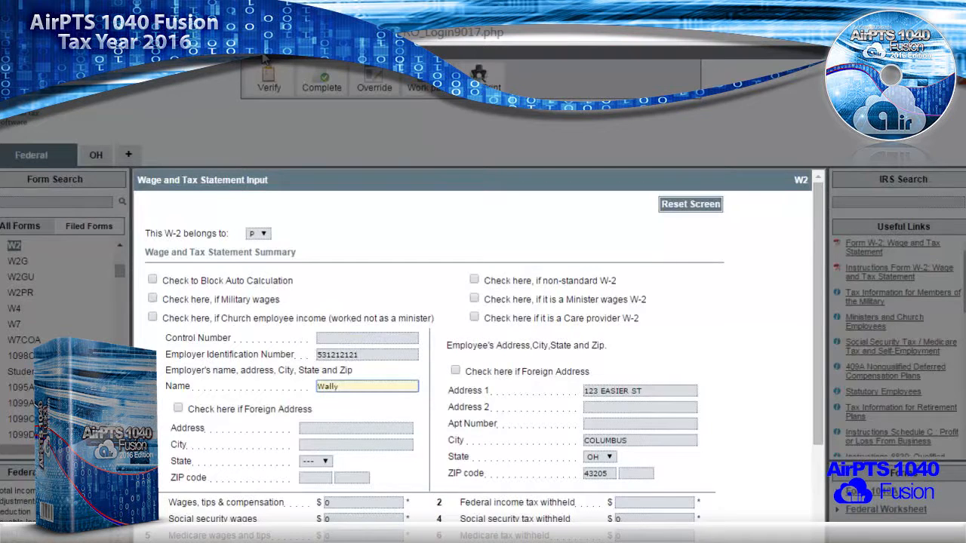
pyautogui.write('World')
pyautogui.press('Tab')
pyautogui.press('Tab')
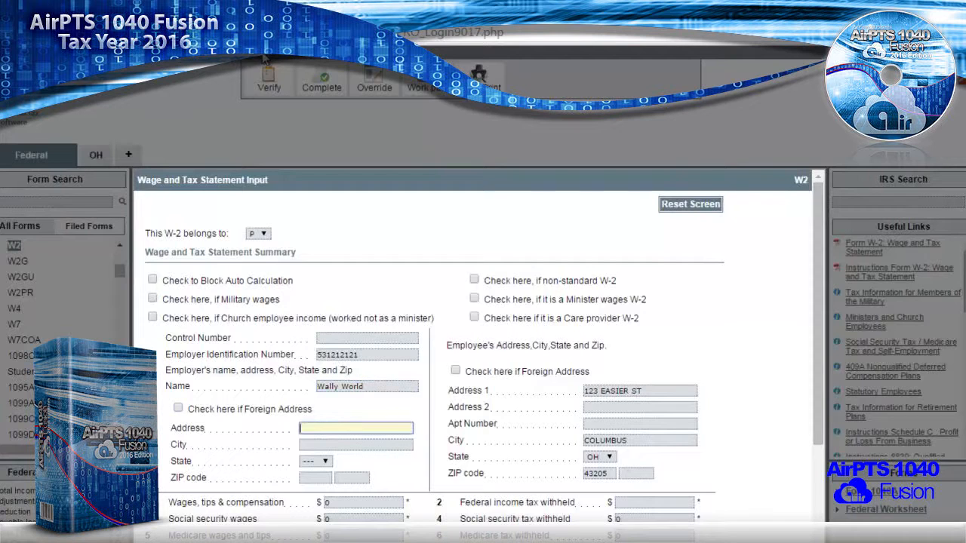
pyautogui.write('1122 Work Road')
pyautogui.press('Tab')
pyautogui.press('Tab')
pyautogui.press('Tab')
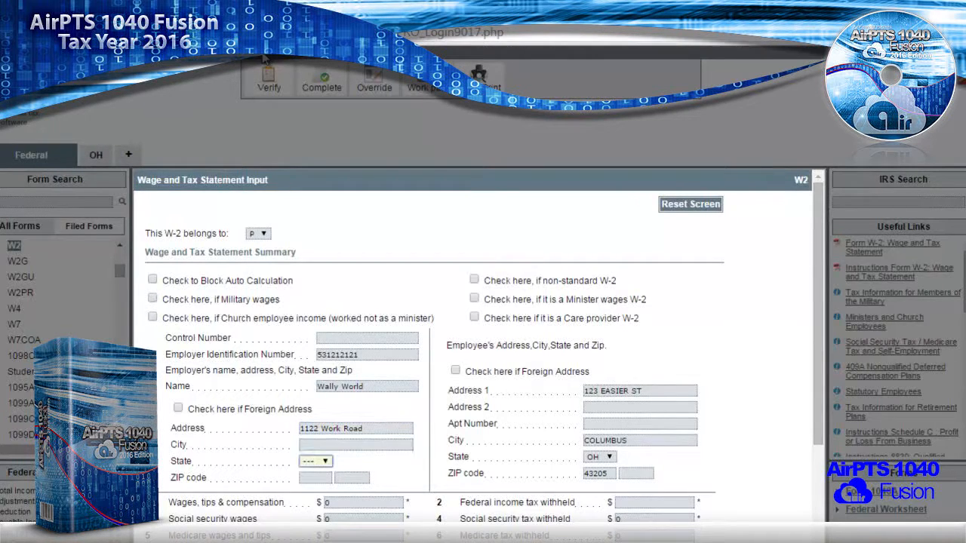
pyautogui.write('43205')
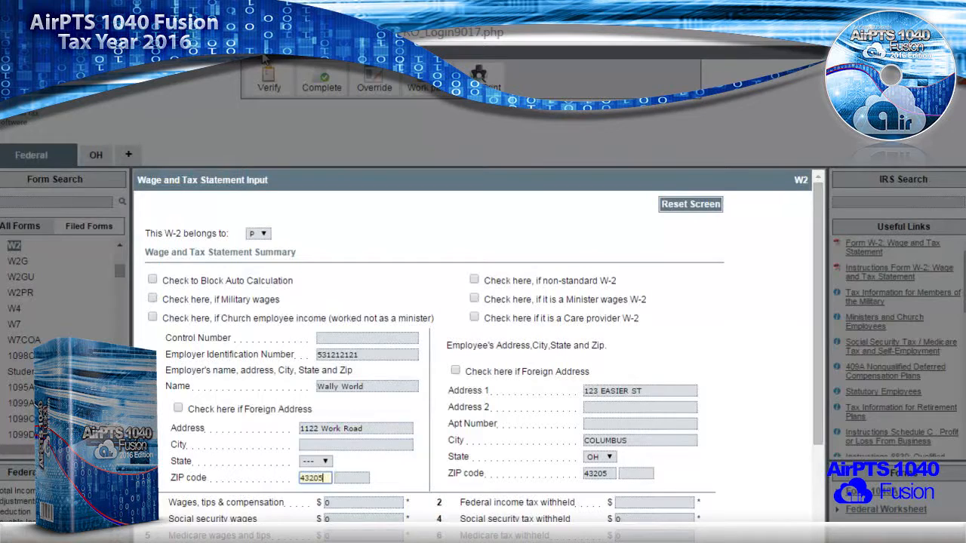
# - Enter W-2 box 1 wages of 10000 and box 2 federal withholding of 700
pyautogui.scroll(-3, 264, 59)
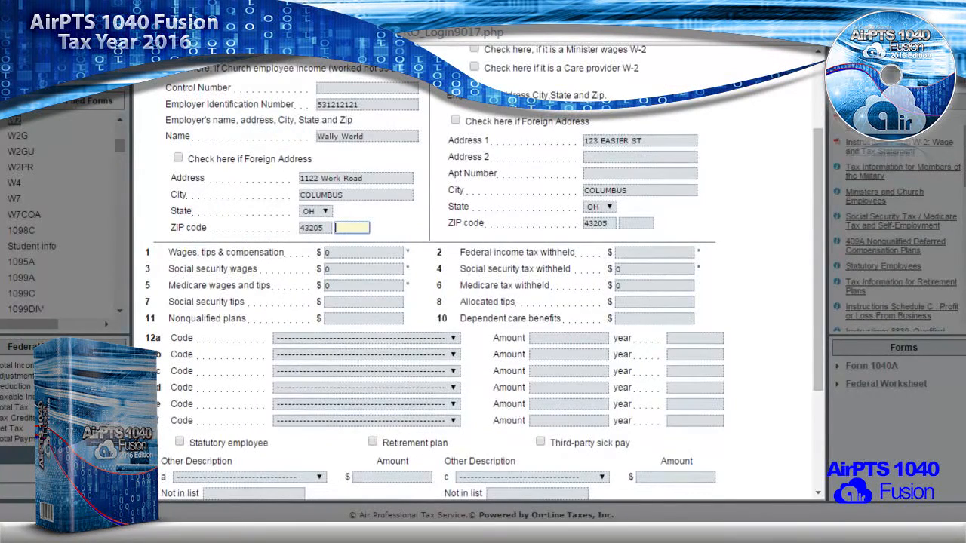
pyautogui.click(354, 253)
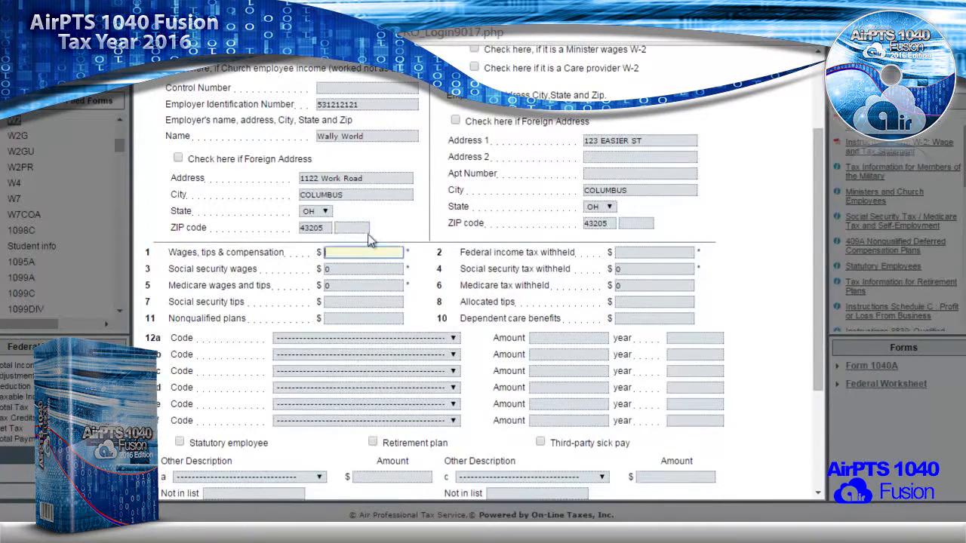
pyautogui.write('10000')
pyautogui.press('Tab')
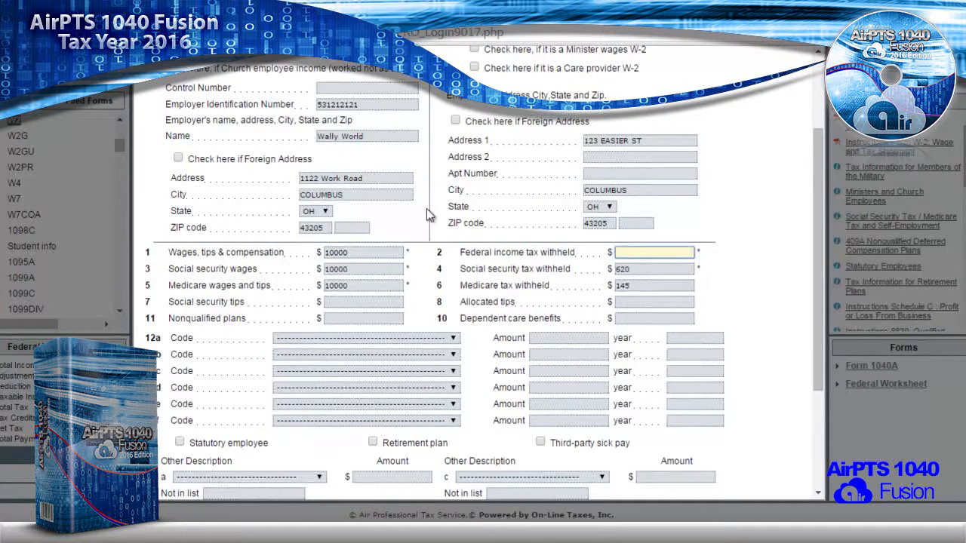
pyautogui.write('700')
# - Fill the OH state row: state ID, 10000 wages, 154 tax, local 10000/56, locality COLUMBUS
pyautogui.scroll(-3, 422, 172)
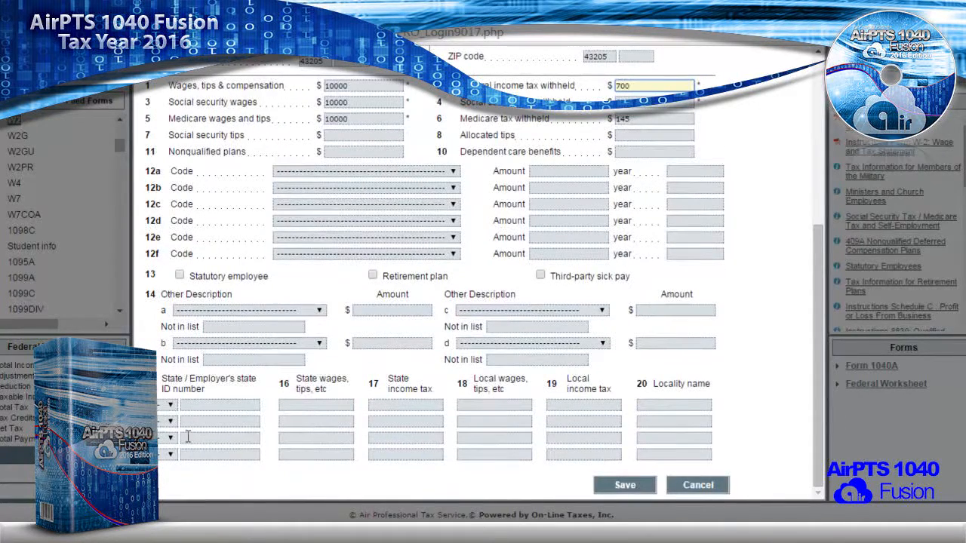
pyautogui.click(162, 406)
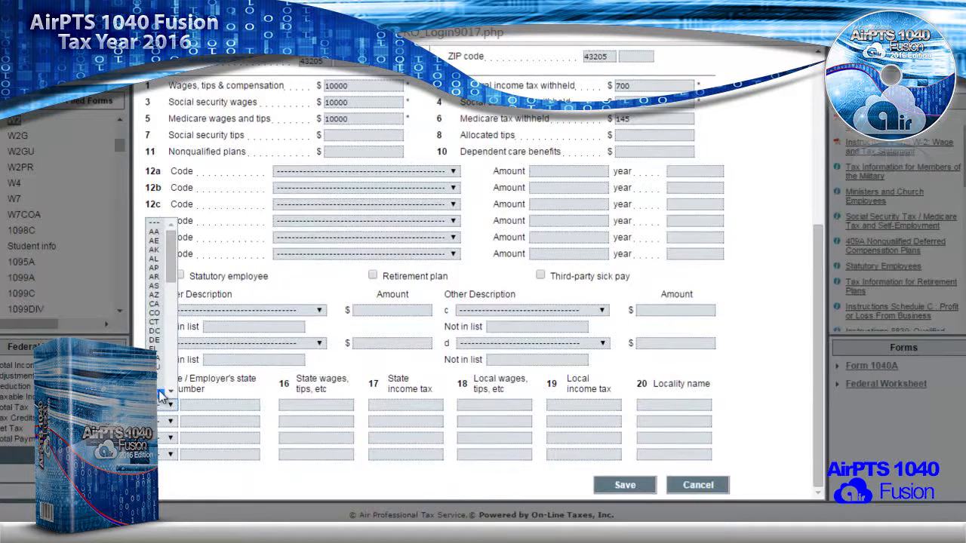
pyautogui.click(161, 395)
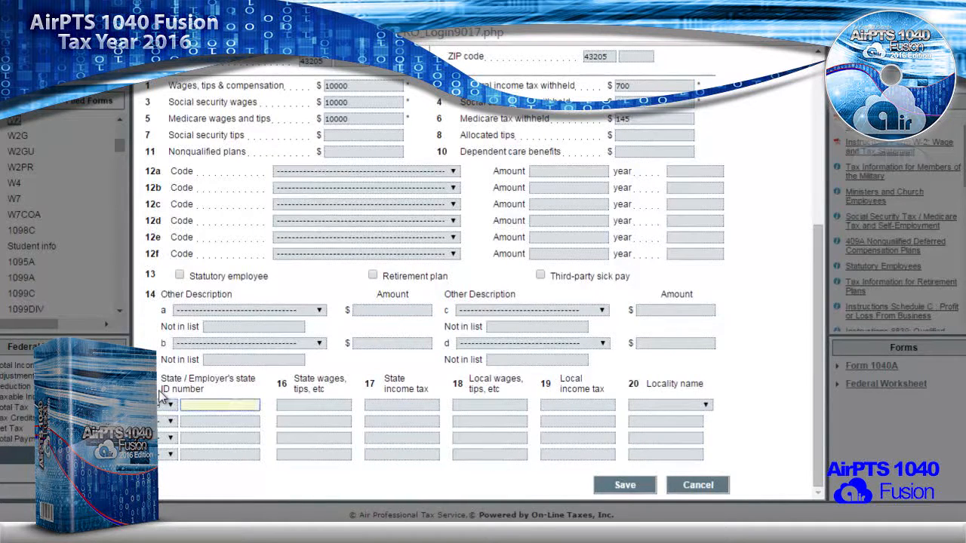
pyautogui.write('34')
pyautogui.write('141')
pyautogui.write('41414141')
pyautogui.write('41')
pyautogui.press('BackSpace')
pyautogui.press('BackSpace')
pyautogui.press('BackSpace')
pyautogui.press('BackSpace')
pyautogui.press('BackSpace')
pyautogui.press('BackSpace')
pyautogui.press('BackSpace')
pyautogui.write('1')
pyautogui.press('Tab')
pyautogui.write('10000')
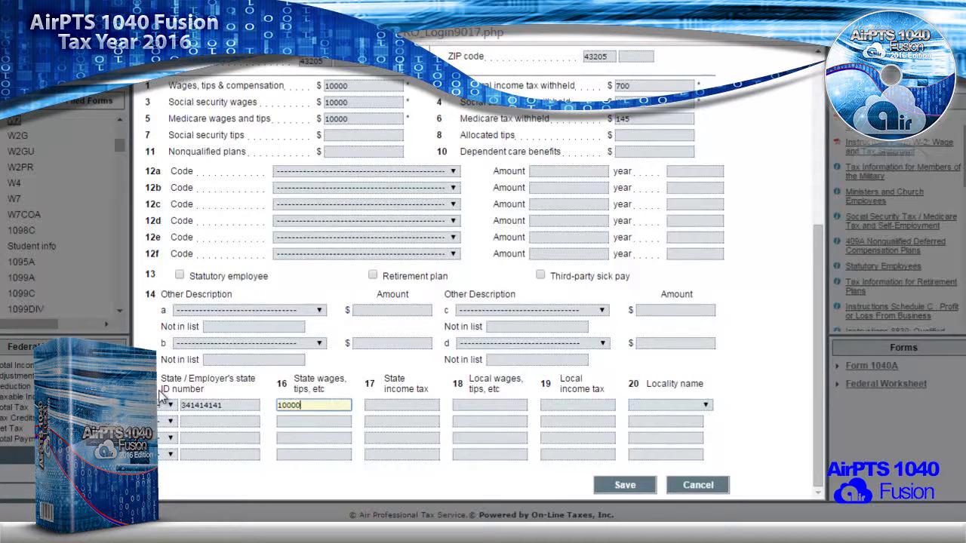
pyautogui.press('Tab')
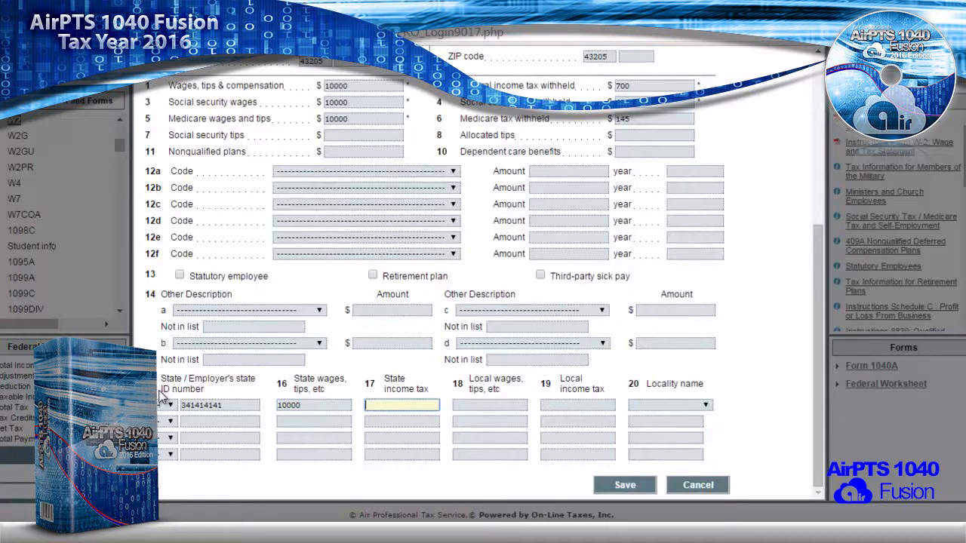
pyautogui.write('154')
pyautogui.press('Tab')
pyautogui.write('10000')
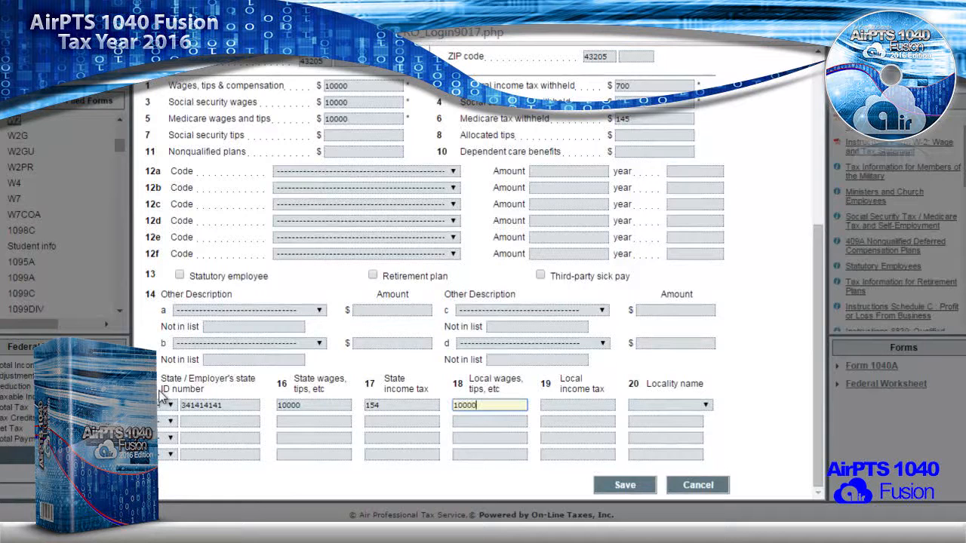
pyautogui.press('Tab')
pyautogui.write('56')
pyautogui.press('Tab')
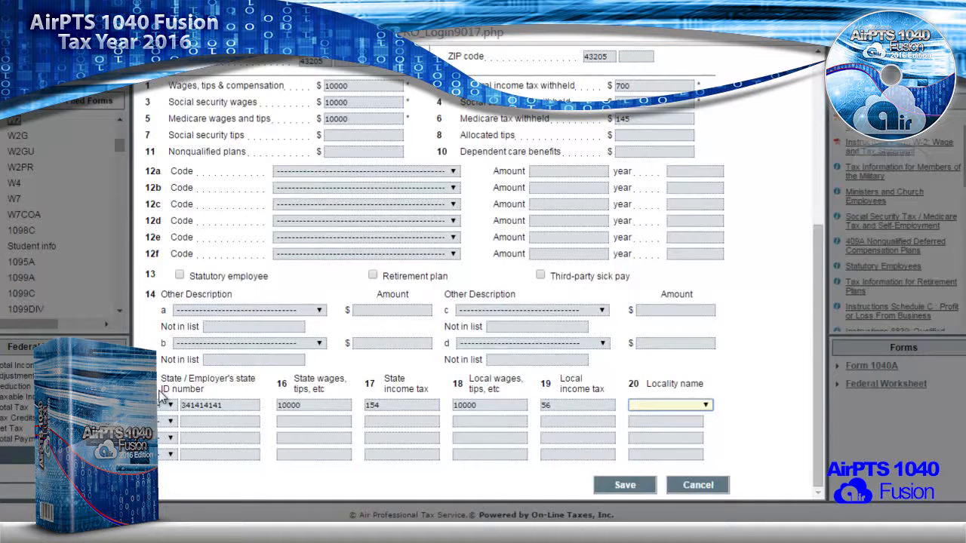
pyautogui.write('colle')
pyautogui.press('Down')
pyautogui.press('Down')
pyautogui.press('Down')
pyautogui.press('Down')
pyautogui.press('Down')
pyautogui.press('Down')
pyautogui.press('Down')
pyautogui.press('Up')
pyautogui.click(624, 486)
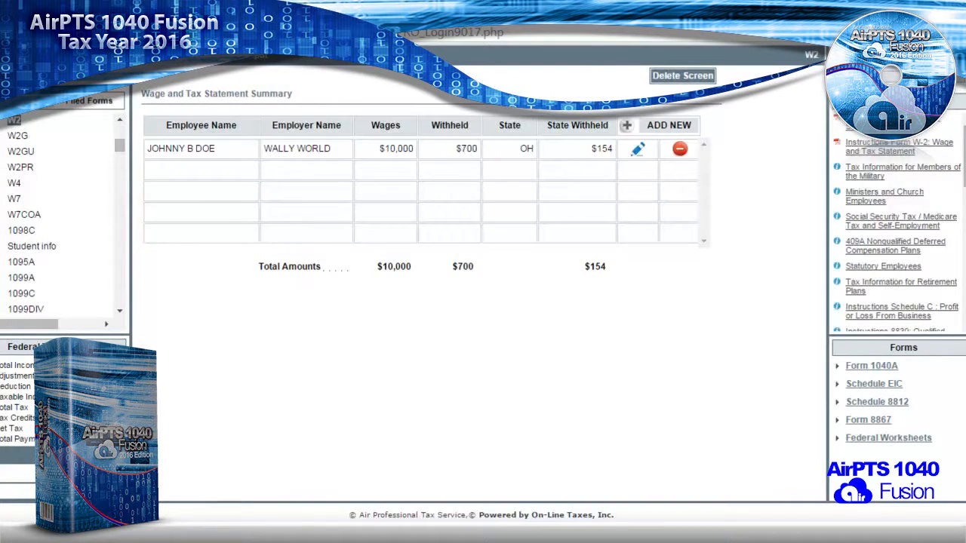
pyautogui.scroll(2, 211, 492)
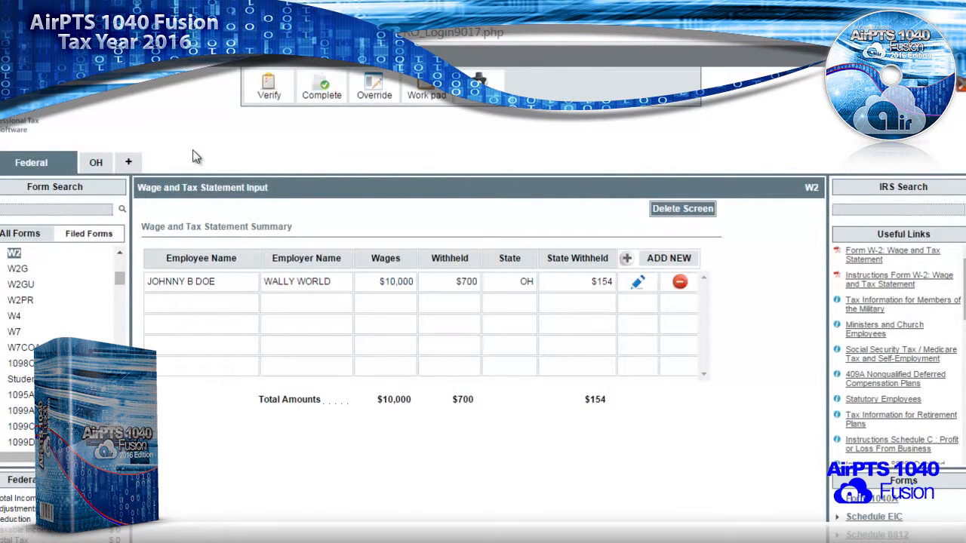
pyautogui.click(267, 89)
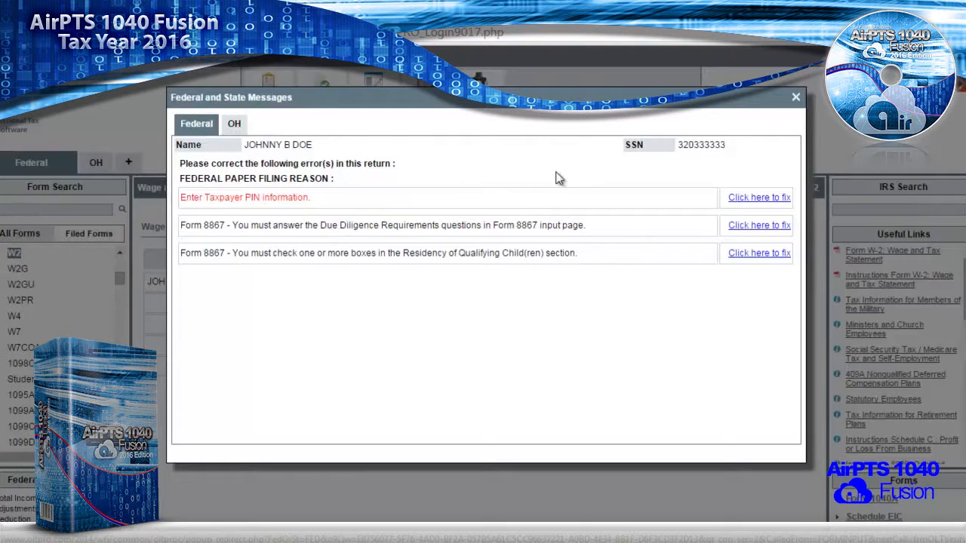
pyautogui.click(796, 98)
# - Open Form 8879, enter the ERO PIN, auto-generate the taxpayer PIN, and save
pyautogui.click(12, 209)
pyautogui.write('8879')
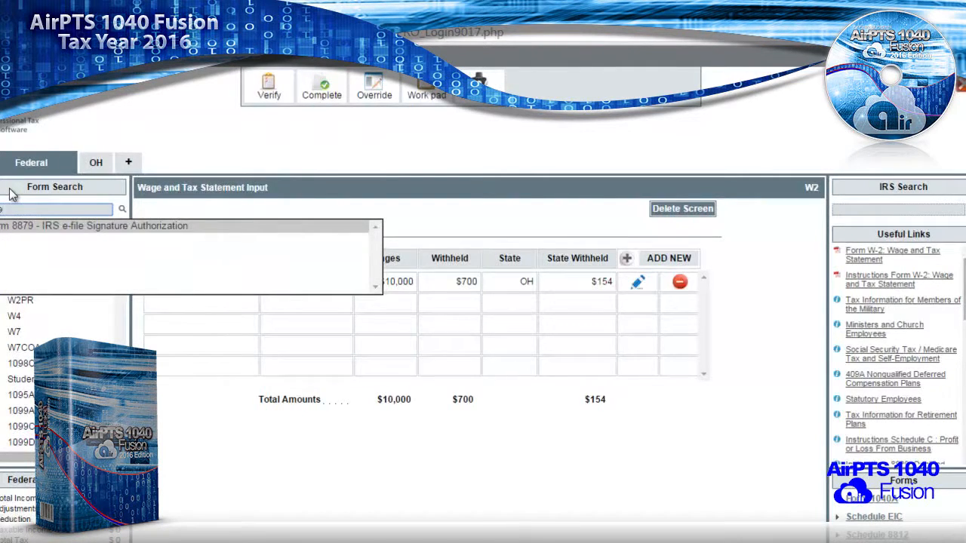
pyautogui.press('Return')
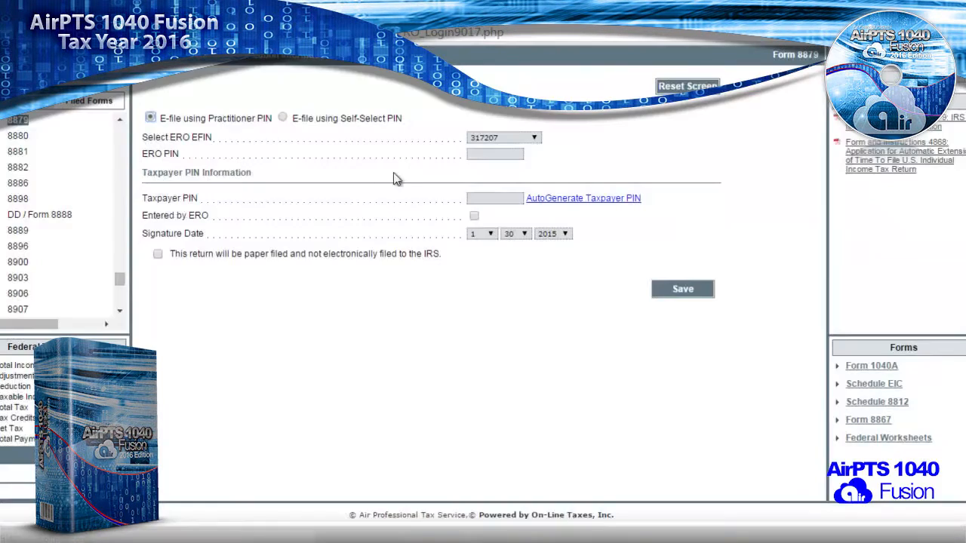
pyautogui.click(475, 154)
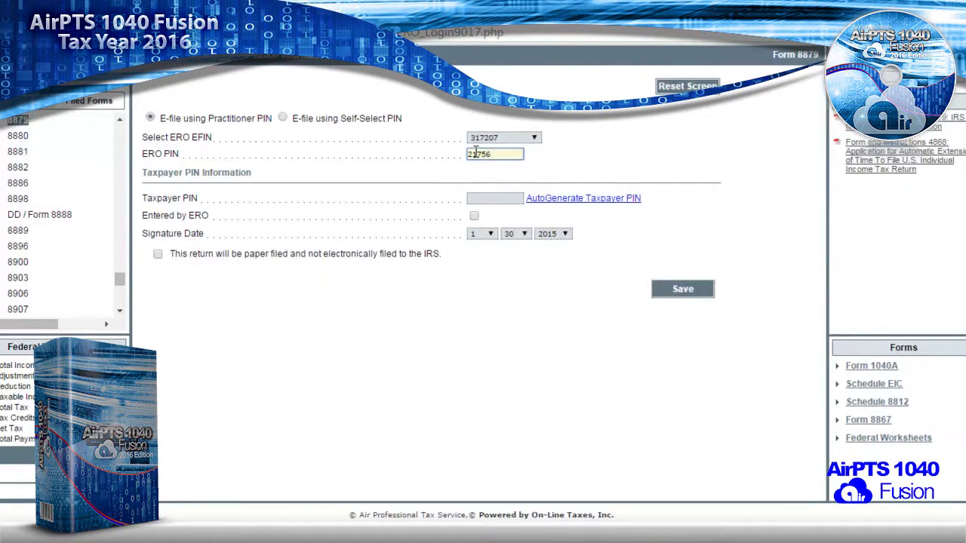
pyautogui.click(578, 201)
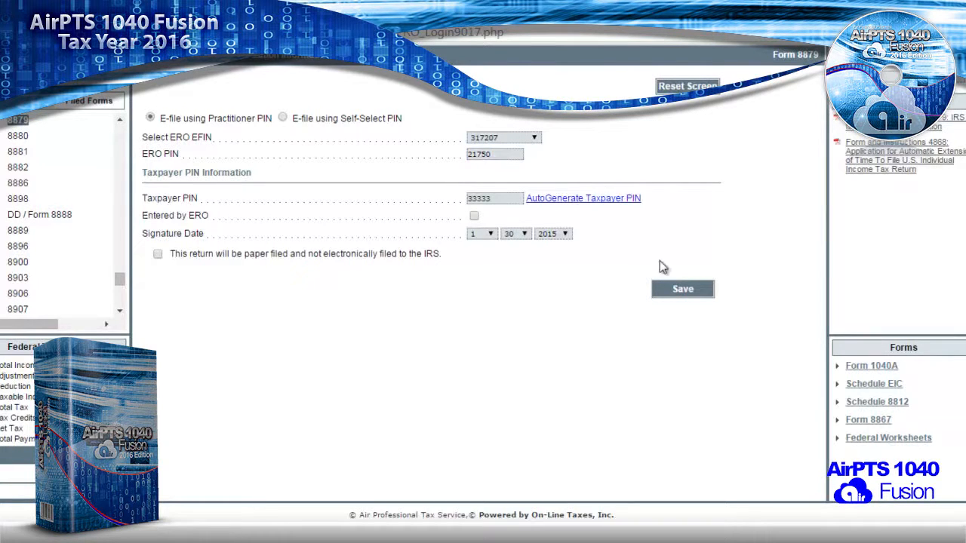
pyautogui.click(681, 289)
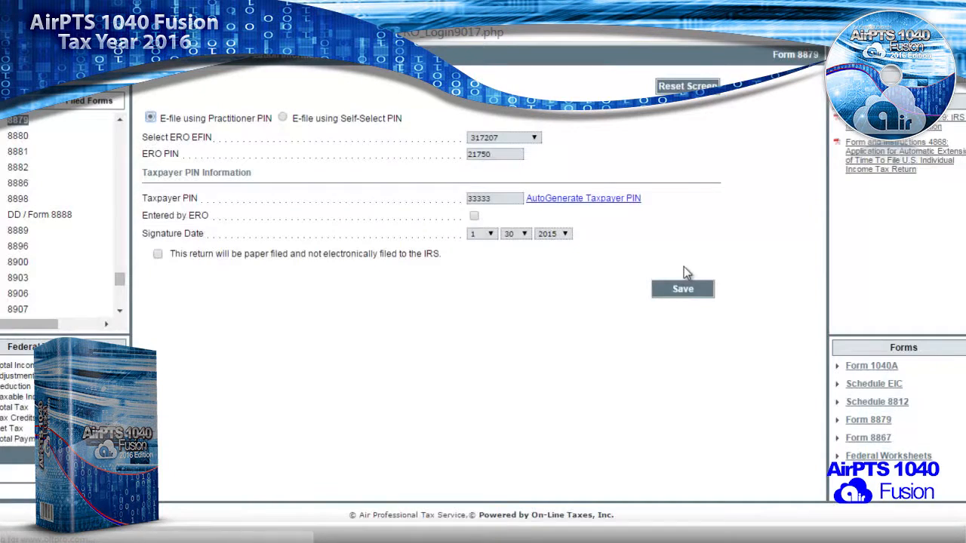
# - Re-verify the return and dismiss the remaining error messages
pyautogui.scroll(2, 430, 240)
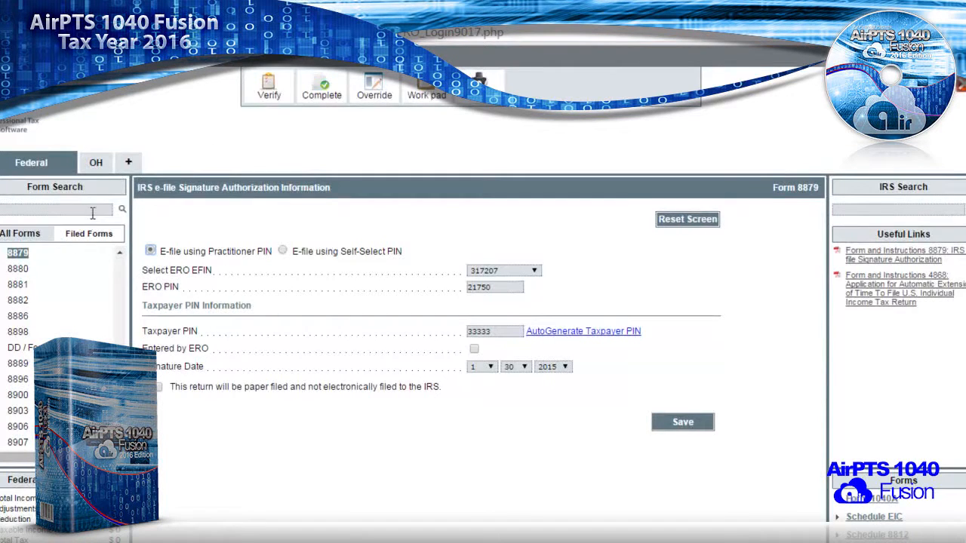
pyautogui.click(270, 92)
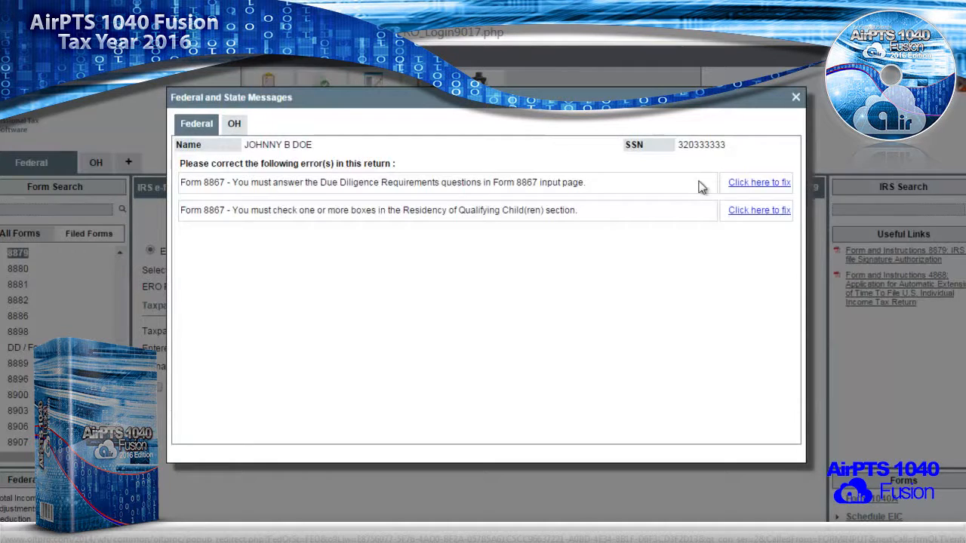
pyautogui.click(795, 97)
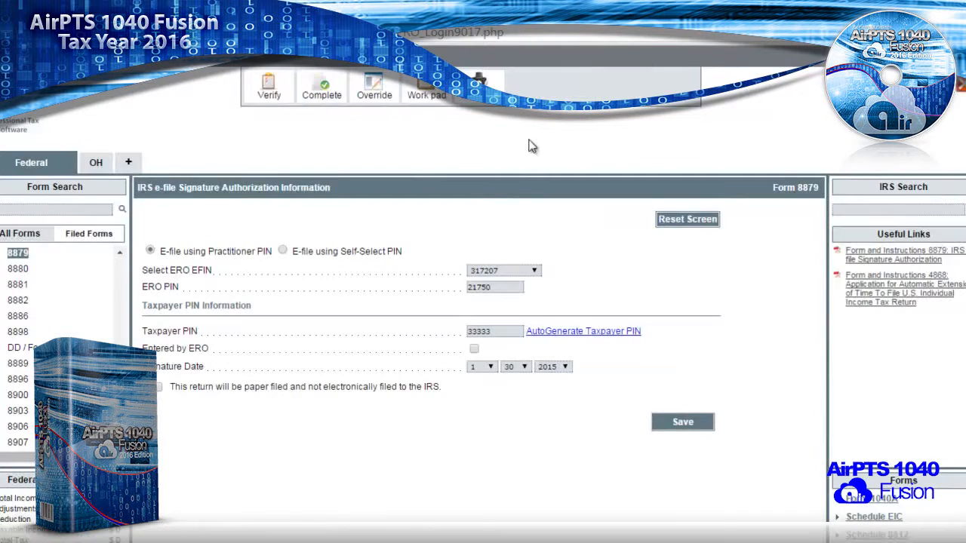
# - Open Form 8867 and answer Yes to lines 20–21 and Does not apply to line 24
pyautogui.click(48, 210)
pyautogui.write('8867')
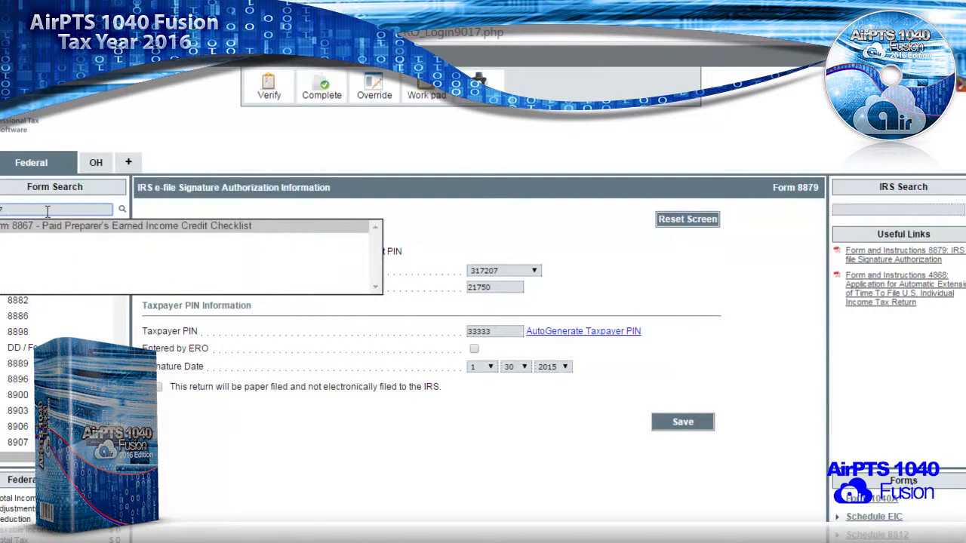
pyautogui.press('Return')
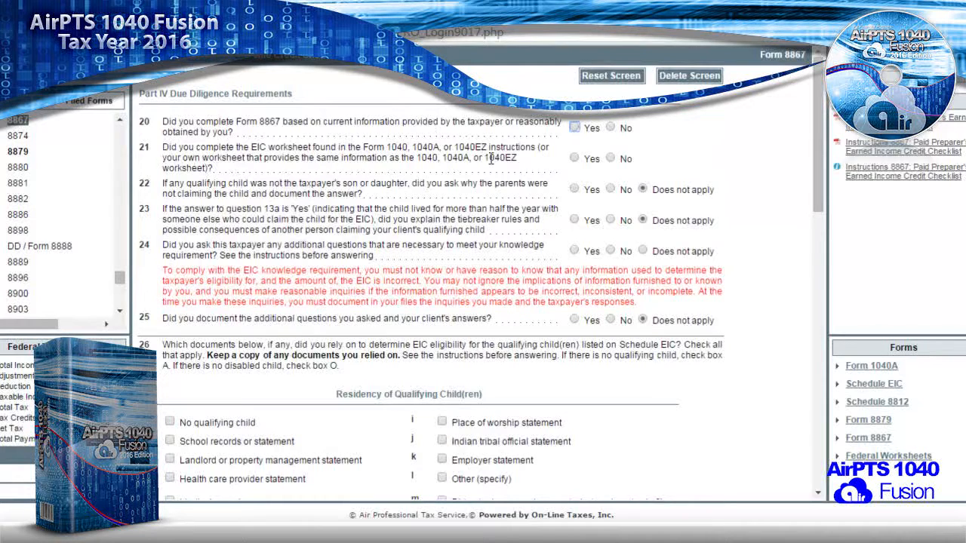
pyautogui.click(575, 128)
pyautogui.click(574, 158)
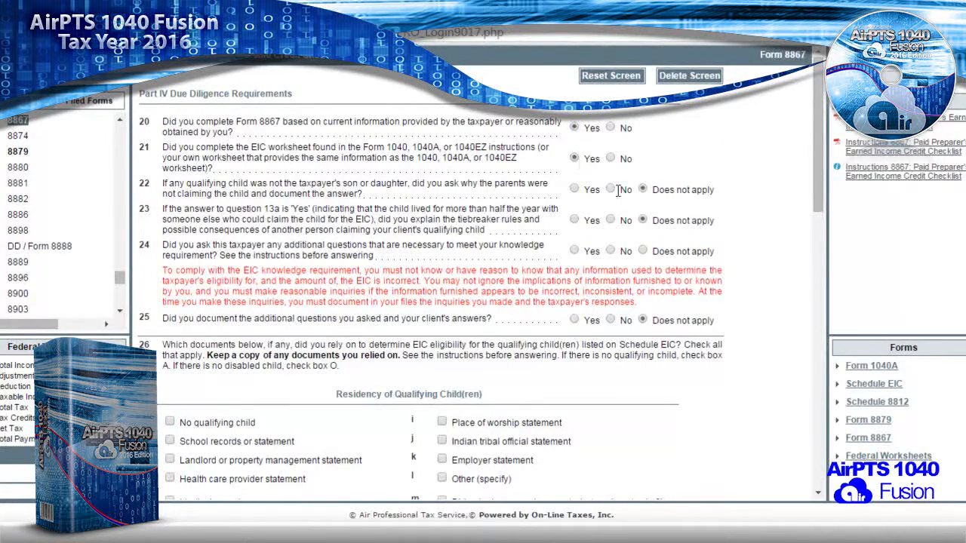
pyautogui.click(642, 252)
pyautogui.scroll(-3, 452, 259)
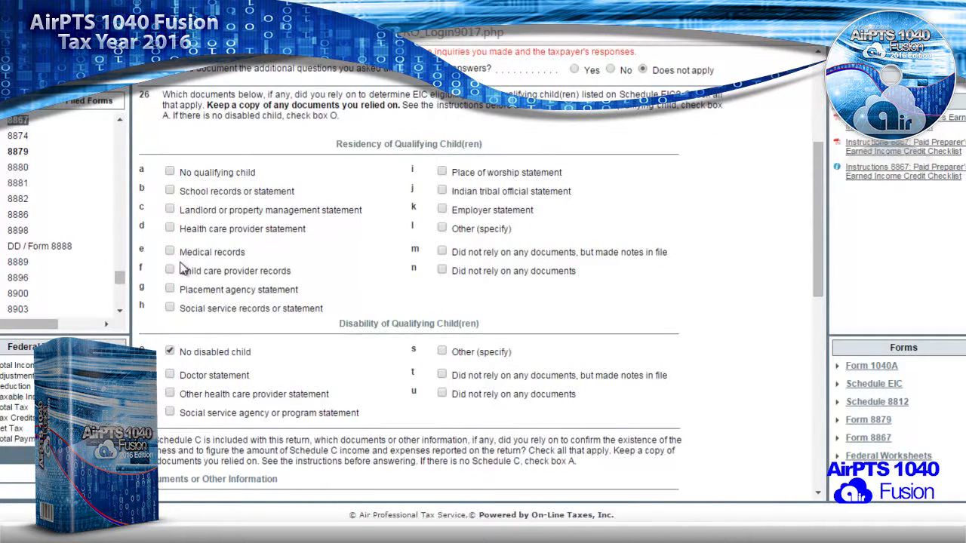
# - Pick landlord statement as the residency document, set information source to Taxpayer, and save
pyautogui.click(171, 210)
pyautogui.moveTo(337, 143); pyautogui.dragTo(417, 143)
pyautogui.scroll(-3, 360, 240)
pyautogui.scroll(-3, 360, 240)
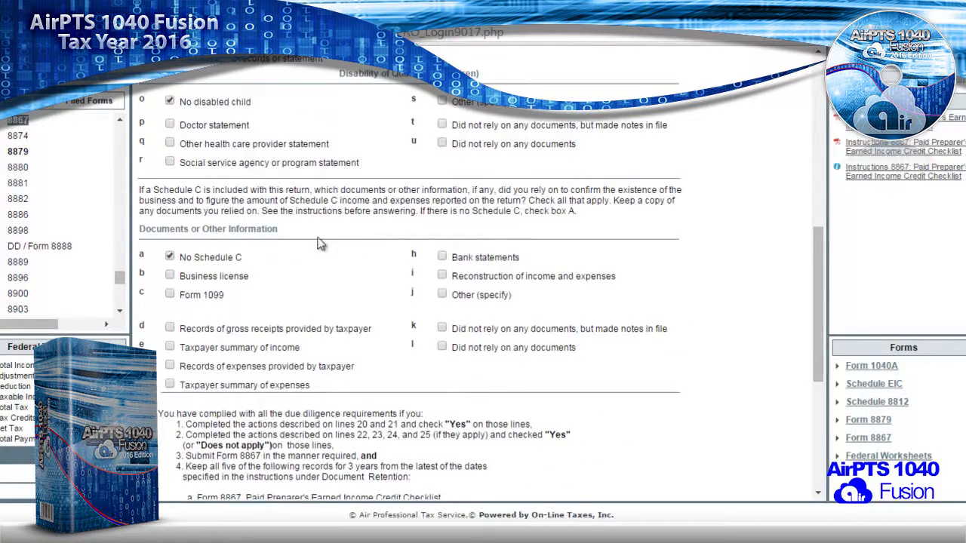
pyautogui.scroll(-3, 206, 269)
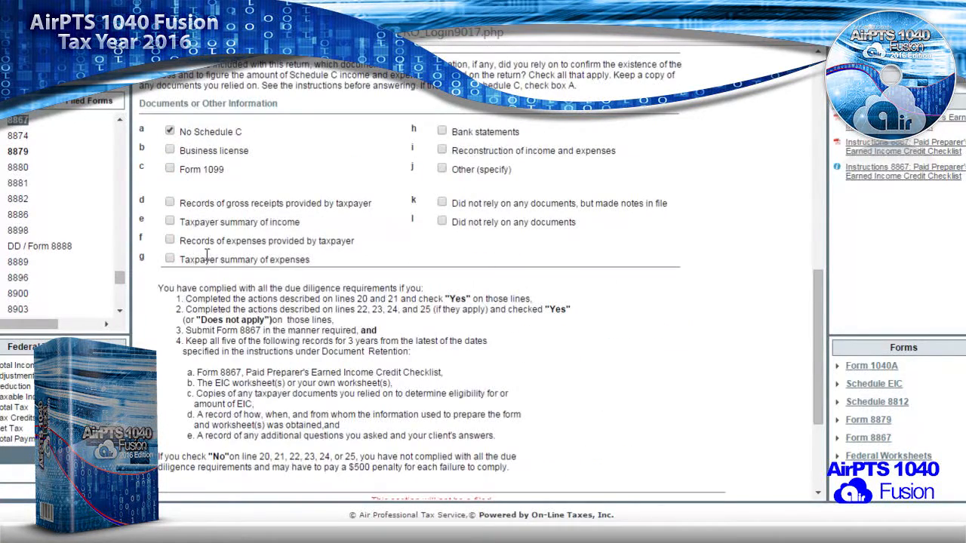
pyautogui.scroll(-4, 202, 217)
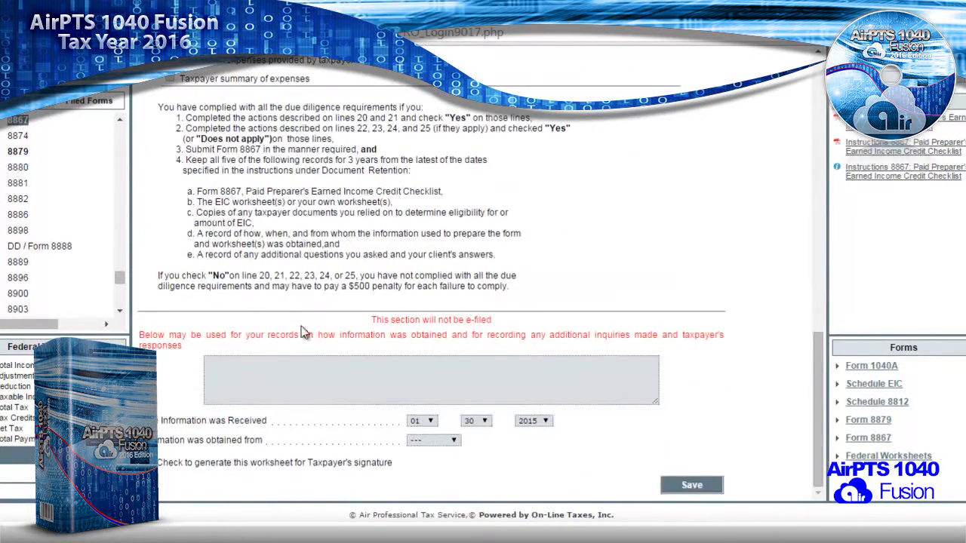
pyautogui.click(430, 441)
pyautogui.click(434, 454)
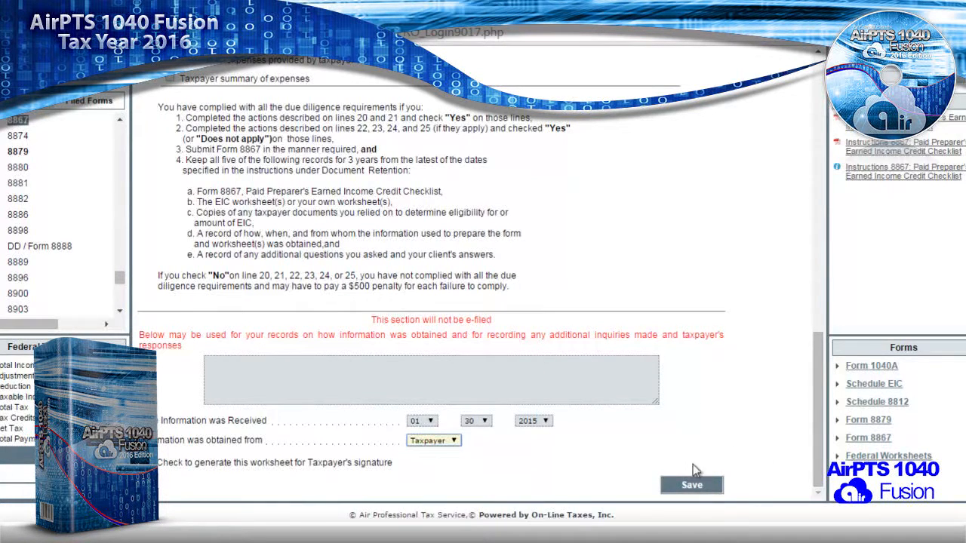
pyautogui.click(694, 486)
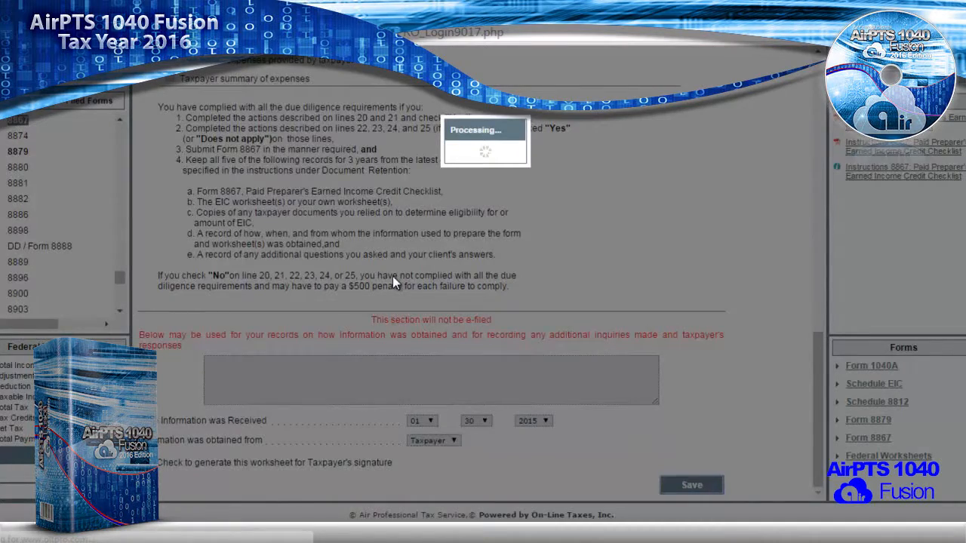
pyautogui.scroll(3, 394, 277)
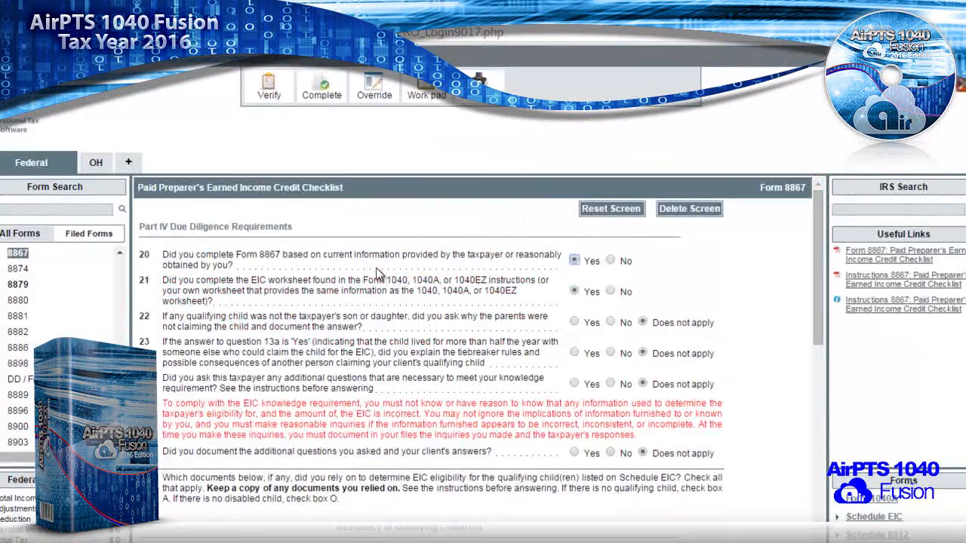
# - Verify the return, review the Ohio return's messages, and dismiss them
pyautogui.click(270, 92)
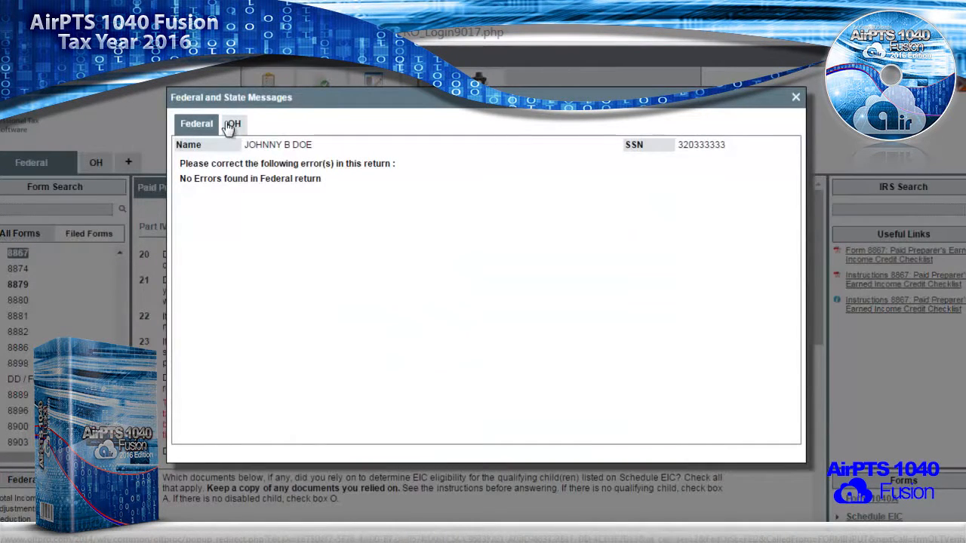
pyautogui.click(229, 125)
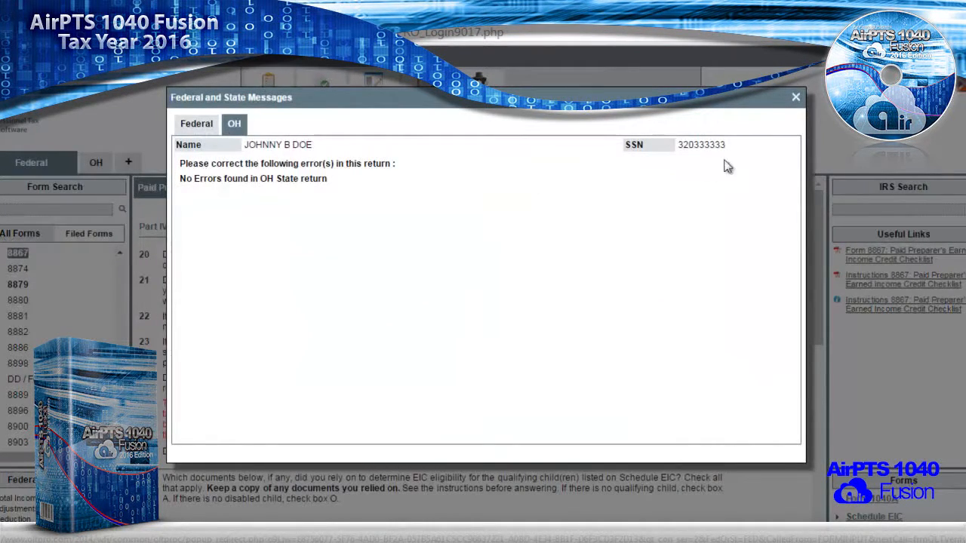
pyautogui.click(794, 98)
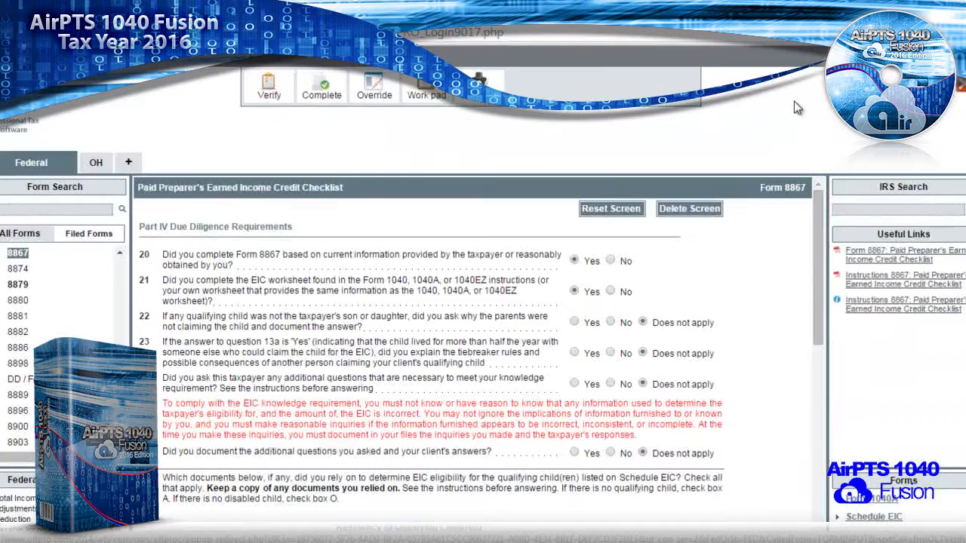
# - Set Completed and Reviewed to Yes, then save and redirect to Manage Returns
pyautogui.click(317, 90)
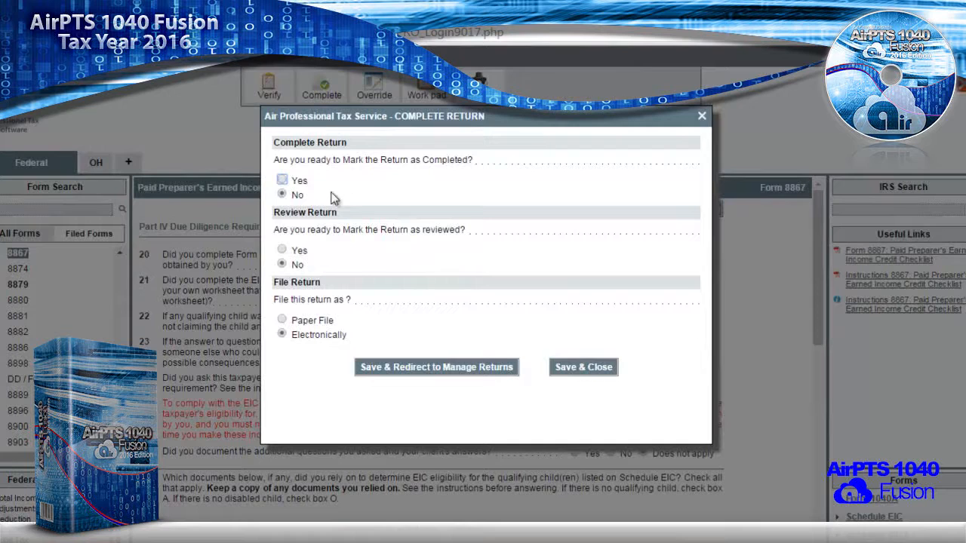
pyautogui.click(282, 180)
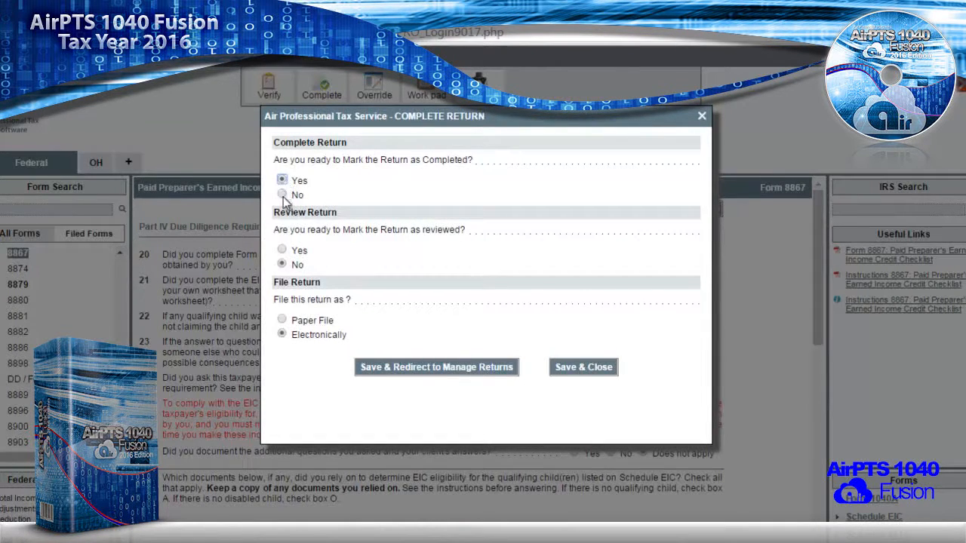
pyautogui.click(281, 250)
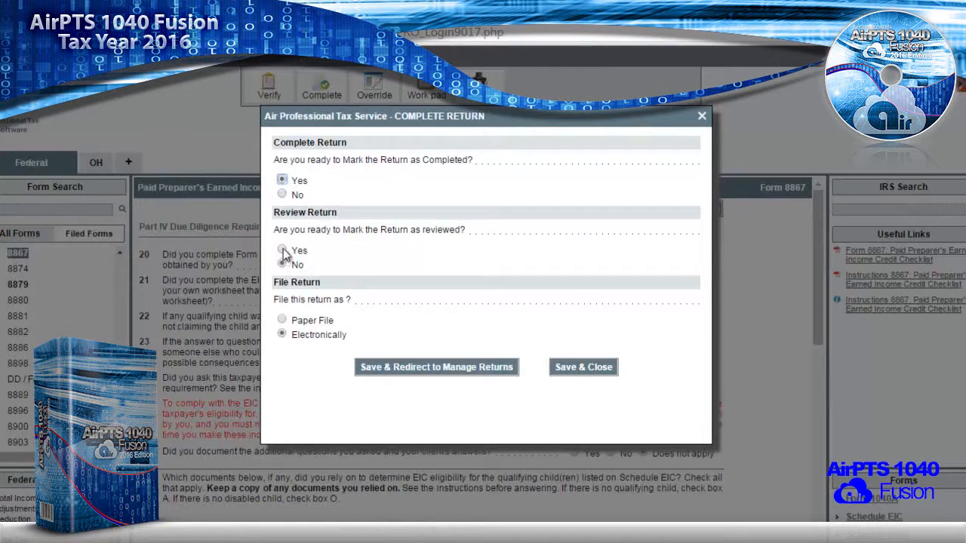
pyautogui.click(401, 367)
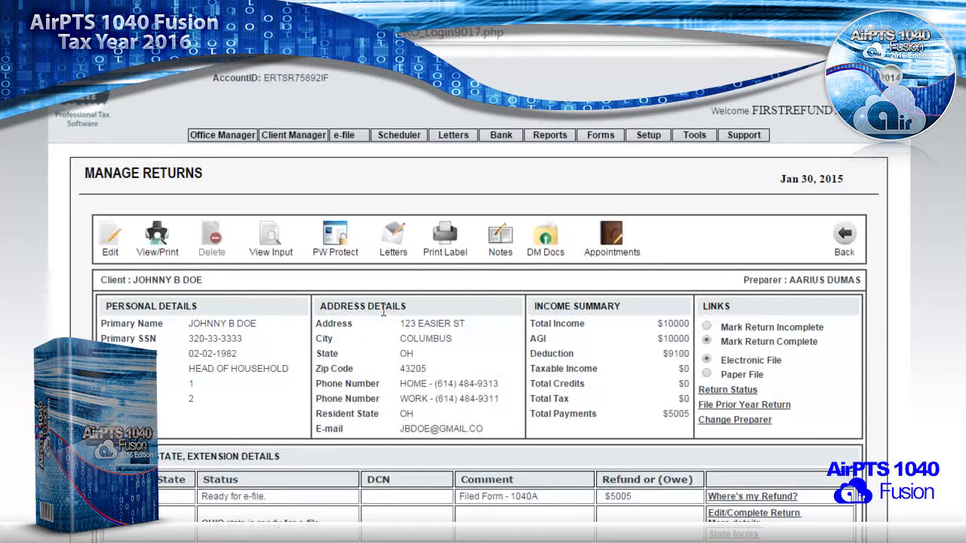
# - Open the Client Payment details from the bottom of the Manage Returns page
pyautogui.scroll(-3, 287, 316)
pyautogui.scroll(3, 291, 313)
pyautogui.scroll(-3, 66, 334)
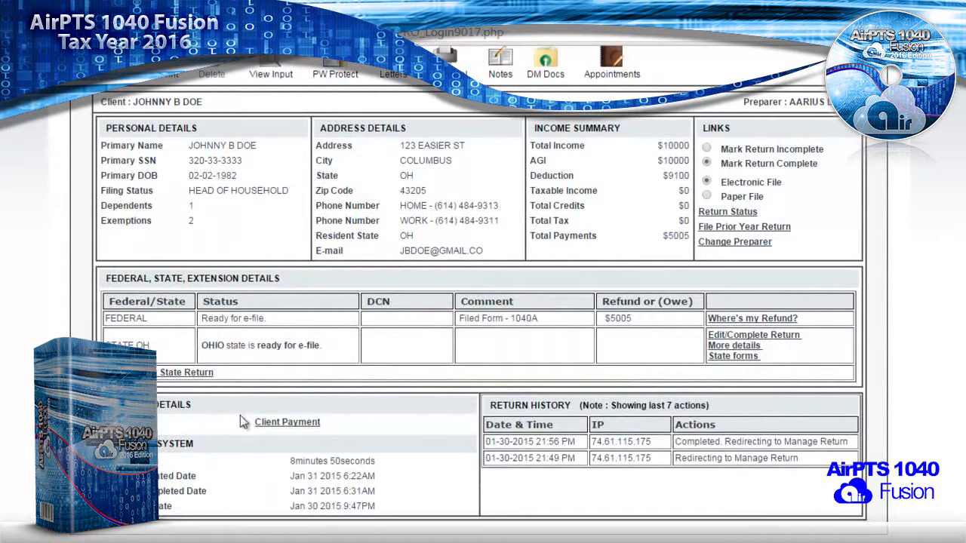
pyautogui.click(288, 423)
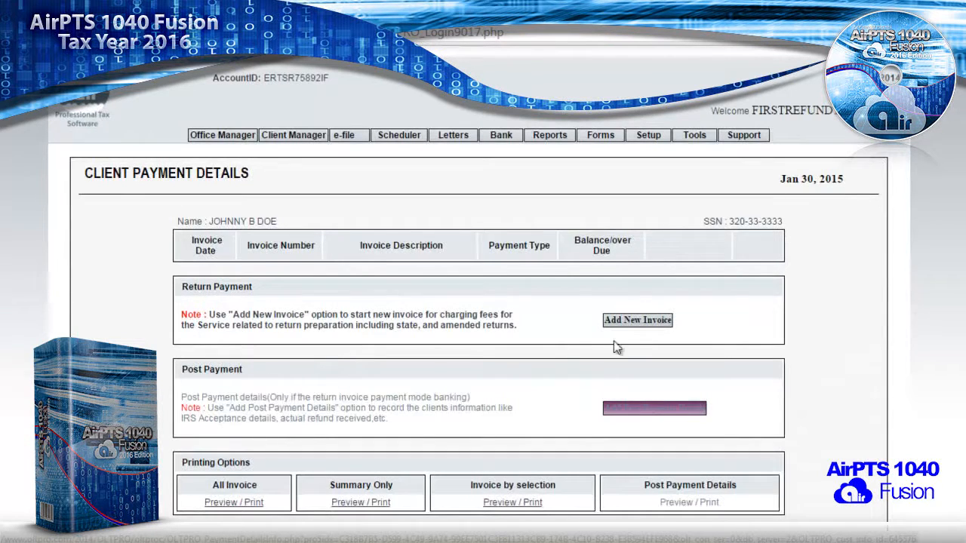
pyautogui.click(640, 323)
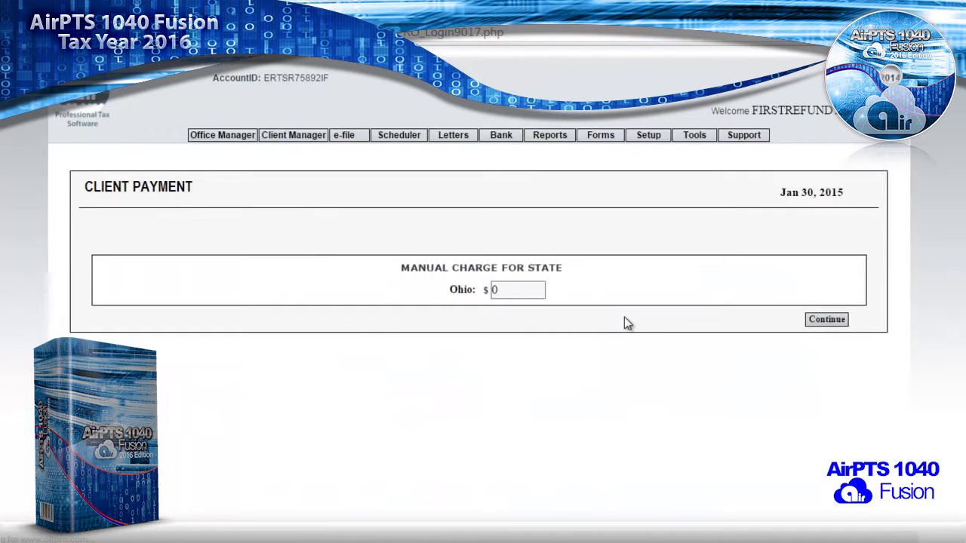
pyautogui.click(502, 292)
pyautogui.click(827, 320)
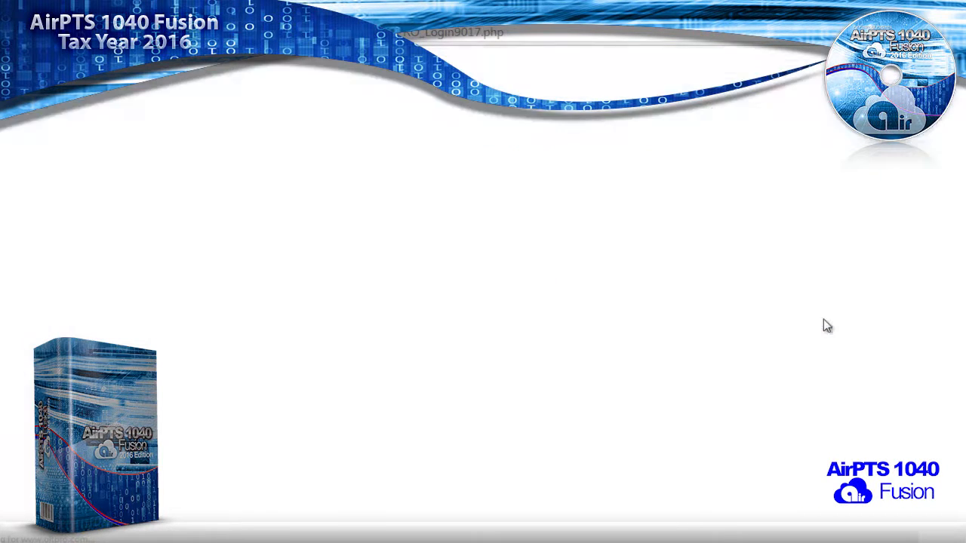
pyautogui.scroll(-3, 775, 332)
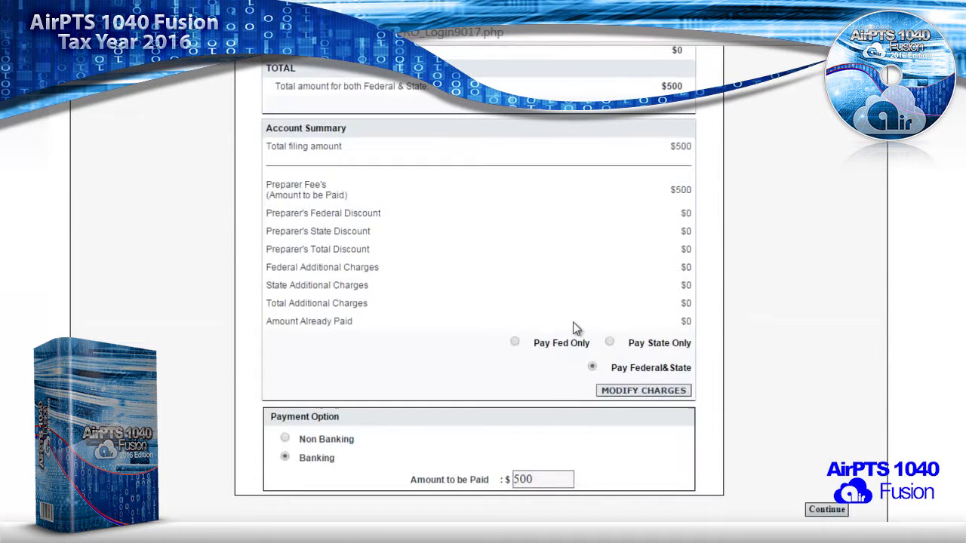
pyautogui.scroll(3, 578, 327)
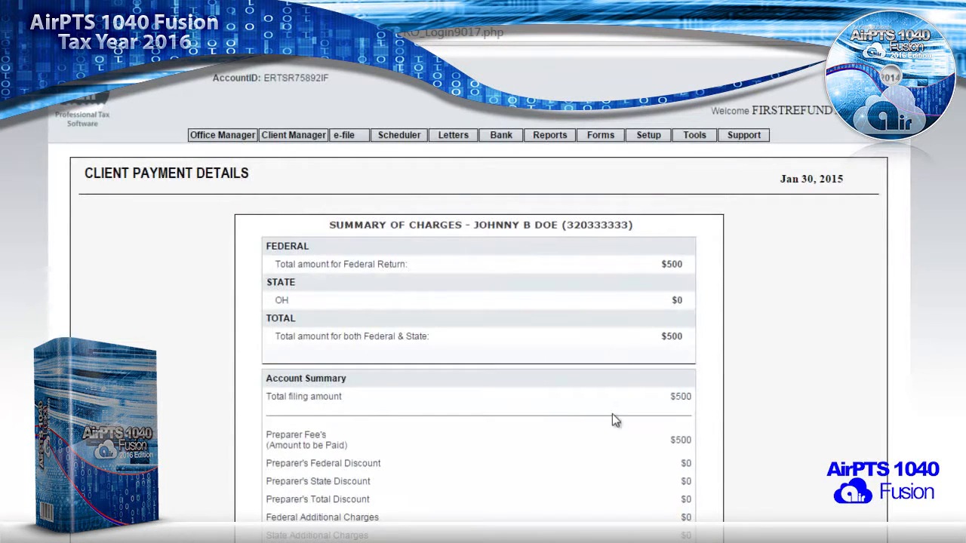
pyautogui.scroll(-3, 612, 414)
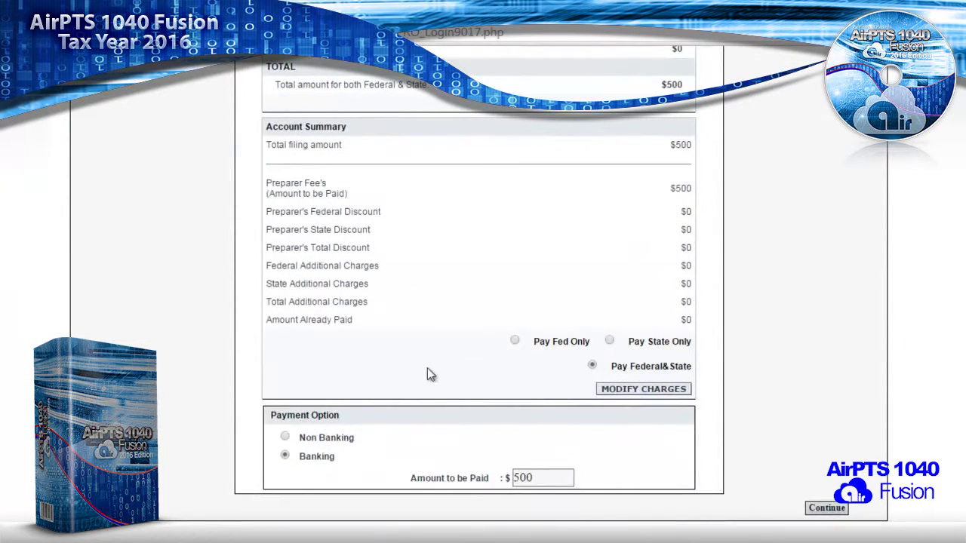
pyautogui.scroll(2, 377, 400)
pyautogui.scroll(-2, 362, 415)
pyautogui.scroll(2, 284, 457)
pyautogui.scroll(-2, 284, 456)
# - Take the SBTPG refund by check, set e-file this return now to Yes, and save
pyautogui.click(816, 510)
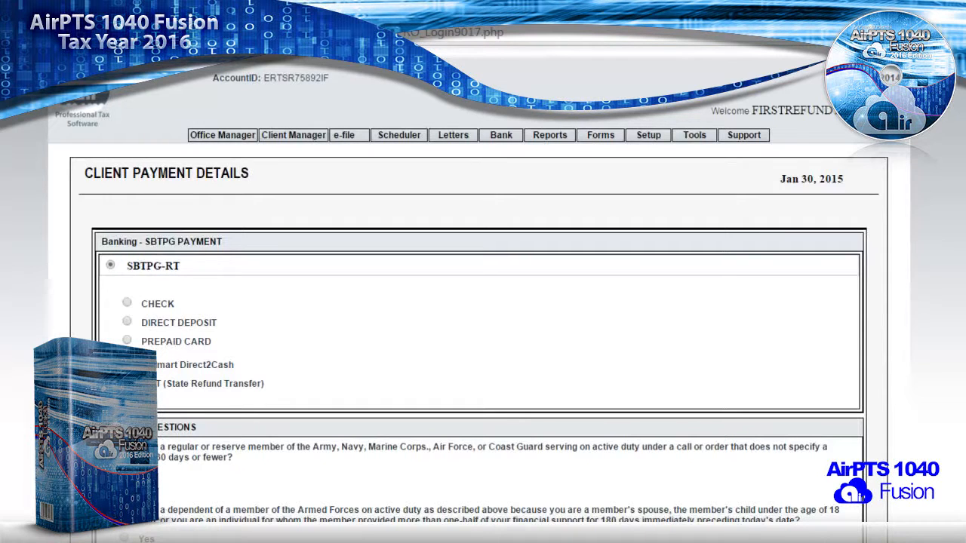
pyautogui.click(127, 305)
pyautogui.scroll(-3, 134, 344)
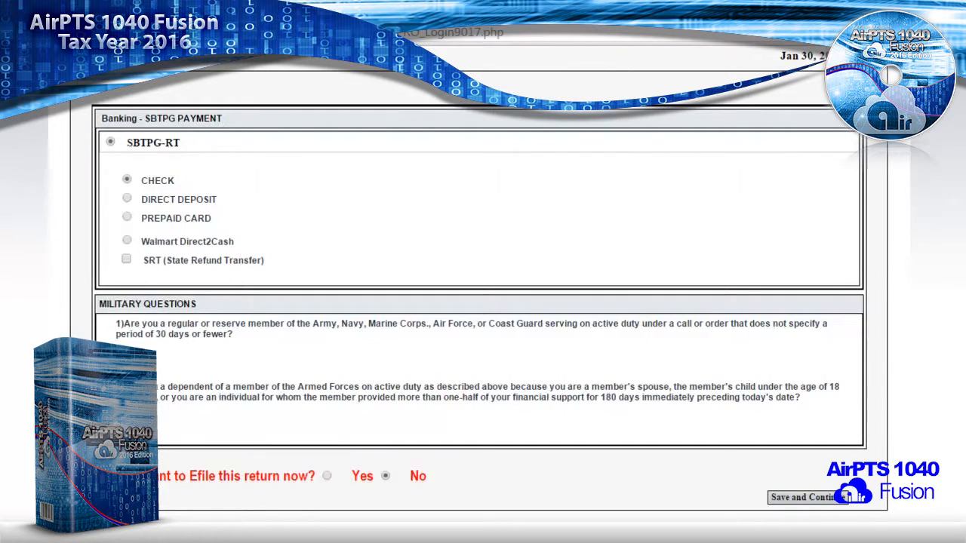
pyautogui.click(328, 477)
pyautogui.click(806, 498)
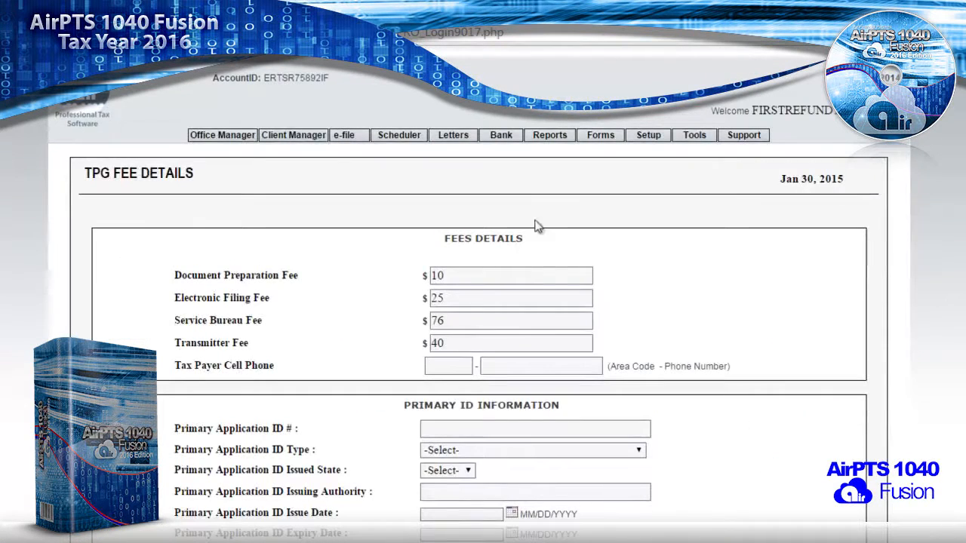
# - Enter the taxpayer's cell phone number, including area code, in the TPG fee details
pyautogui.click(428, 369)
pyautogui.click(453, 280)
pyautogui.click(439, 363)
pyautogui.click(452, 280)
pyautogui.click(453, 363)
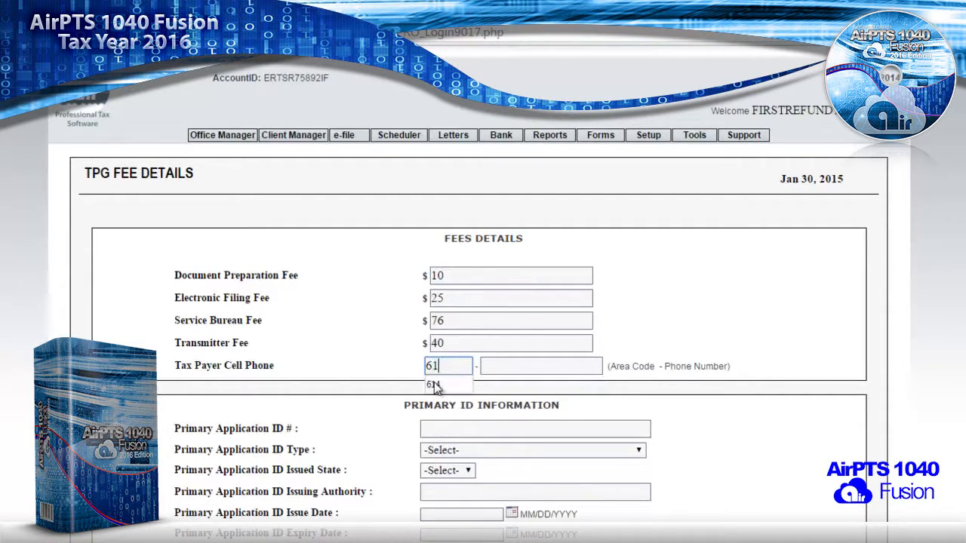
pyautogui.moveTo(323, 386); pyautogui.dragTo(344, 396)
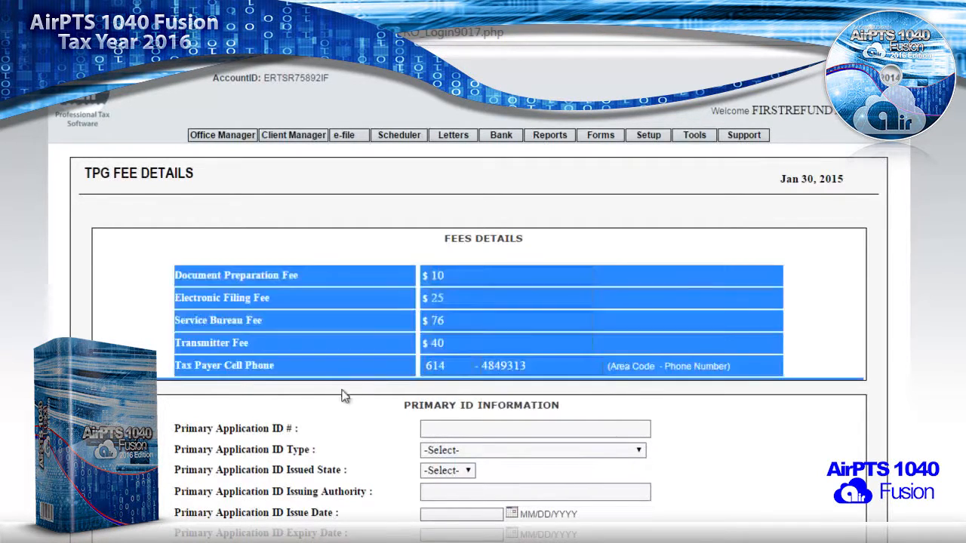
pyautogui.scroll(-2, 343, 396)
pyautogui.click(436, 306)
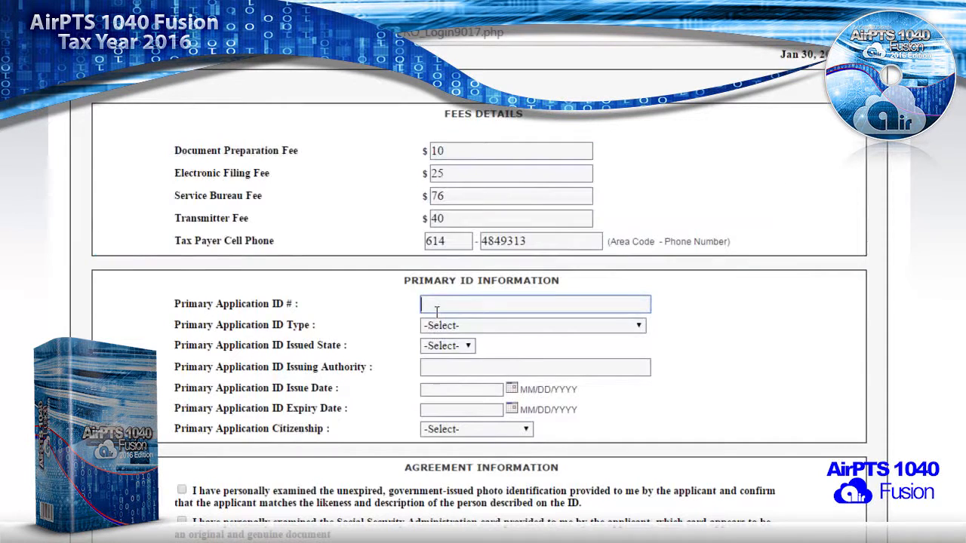
# - Enter the ID number as a U.S. state driver's license issued in OH by the BMV
pyautogui.scroll(-1, 436, 312)
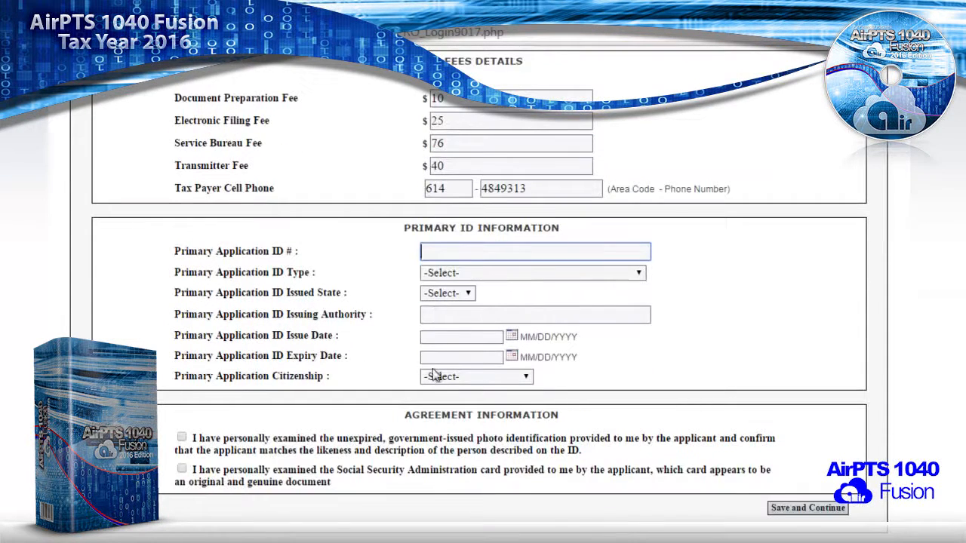
pyautogui.write('ab123456')
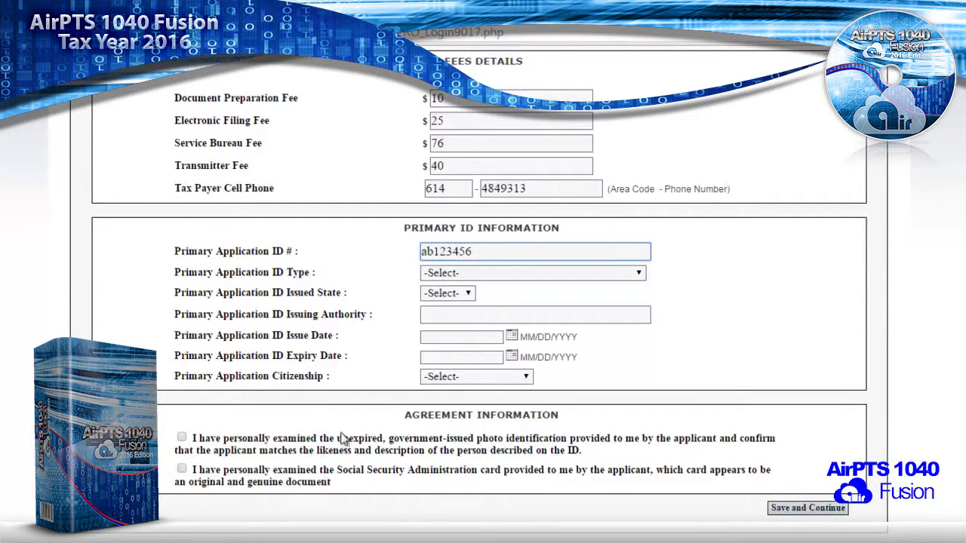
pyautogui.click(458, 252)
pyautogui.click(452, 277)
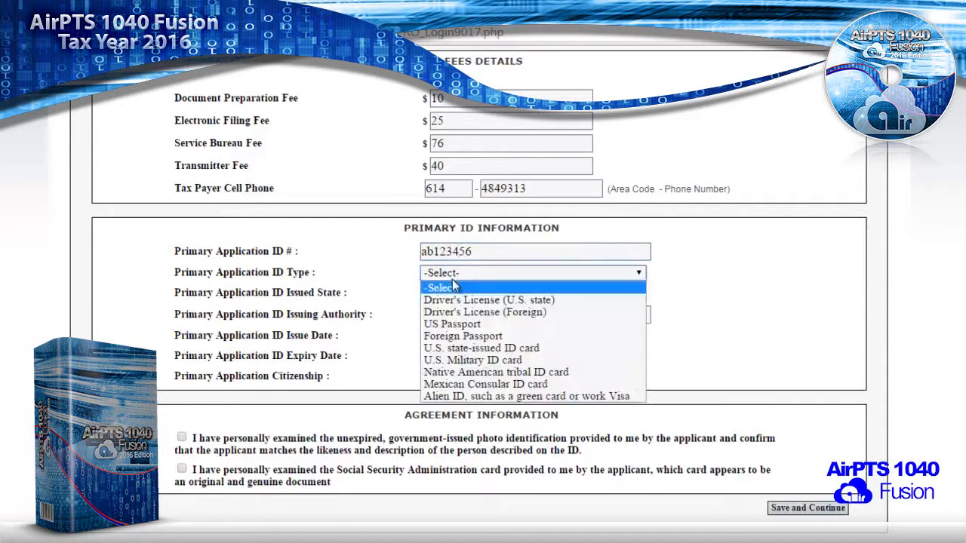
pyautogui.click(455, 298)
pyautogui.click(455, 294)
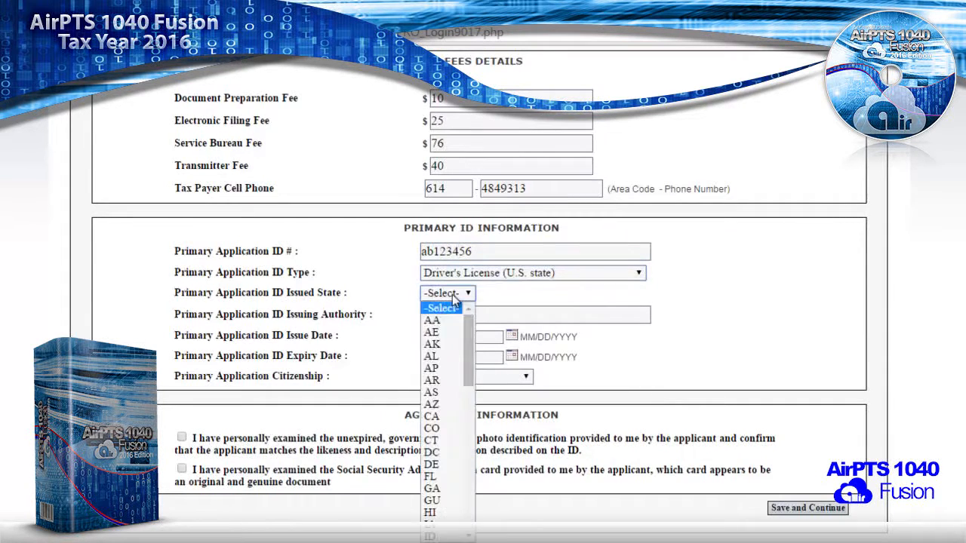
pyautogui.press('o')
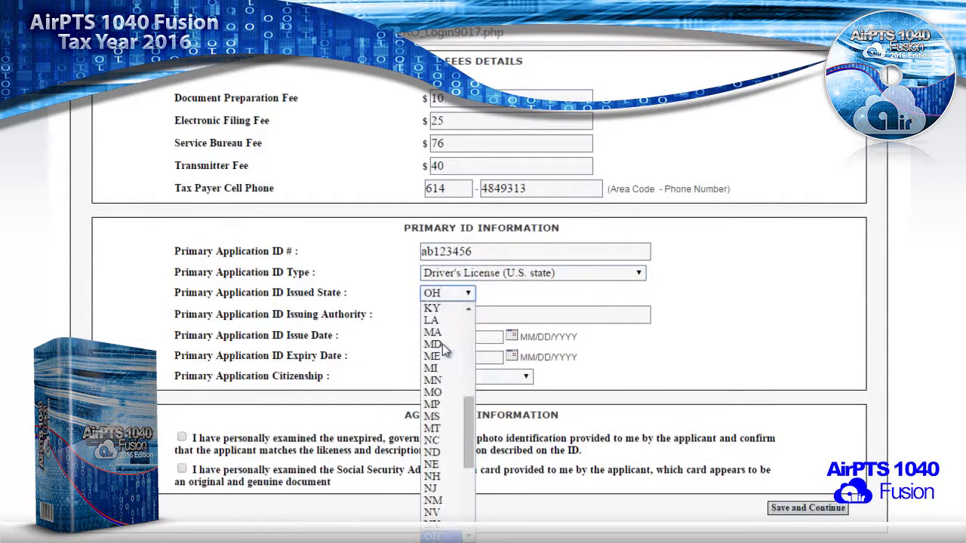
pyautogui.click(337, 312)
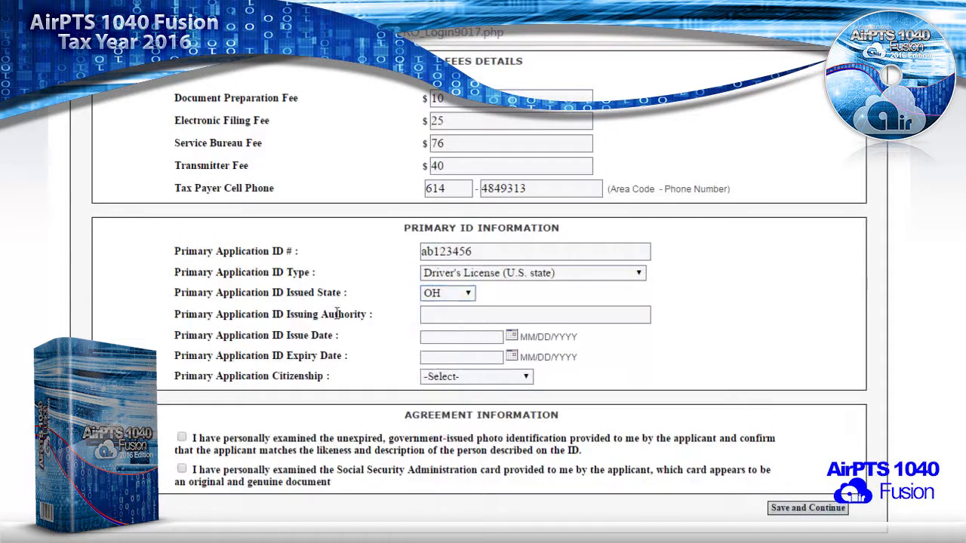
pyautogui.click(427, 313)
pyautogui.click(433, 334)
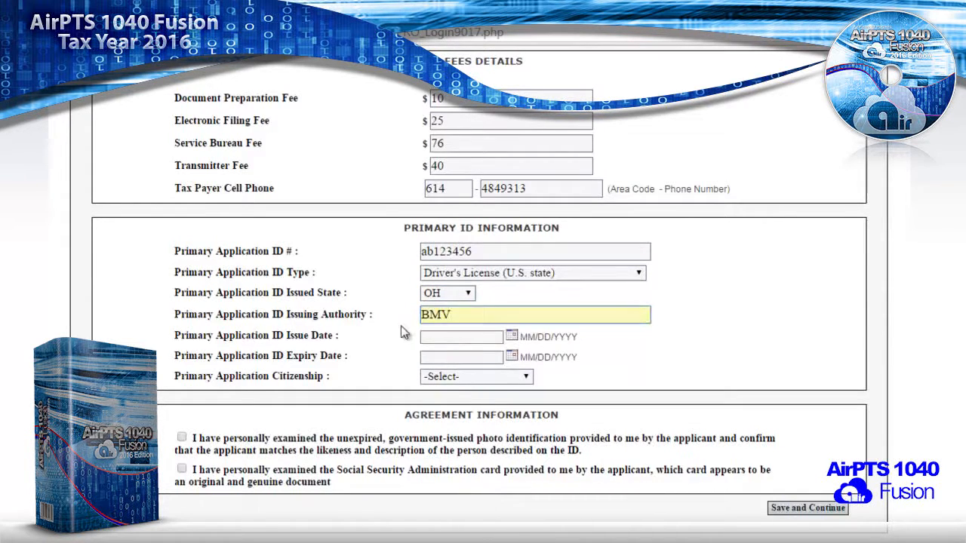
# - Set ID dates 01/01/2013 to 01/01/2016, citizenship Citizen, tick both ID confirmations, and save
pyautogui.click(428, 335)
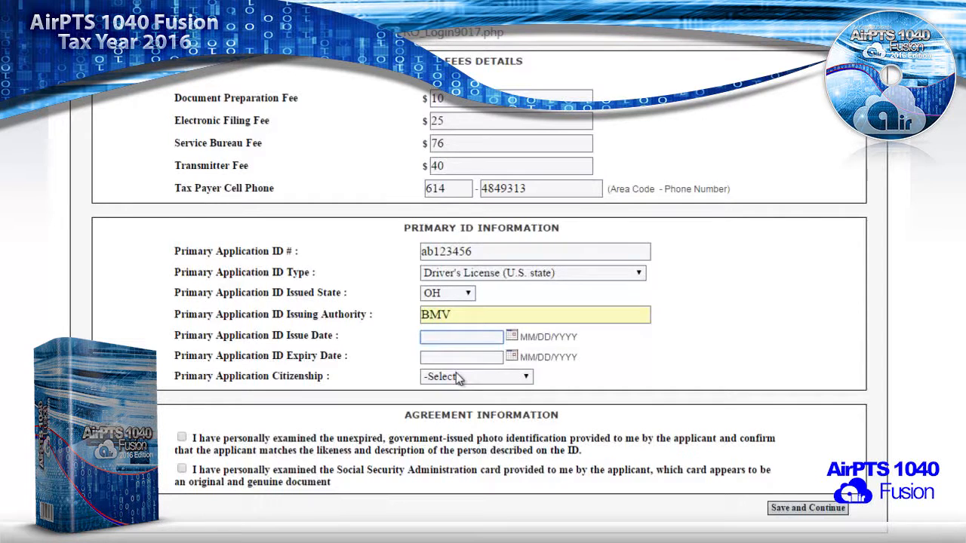
pyautogui.write('01')
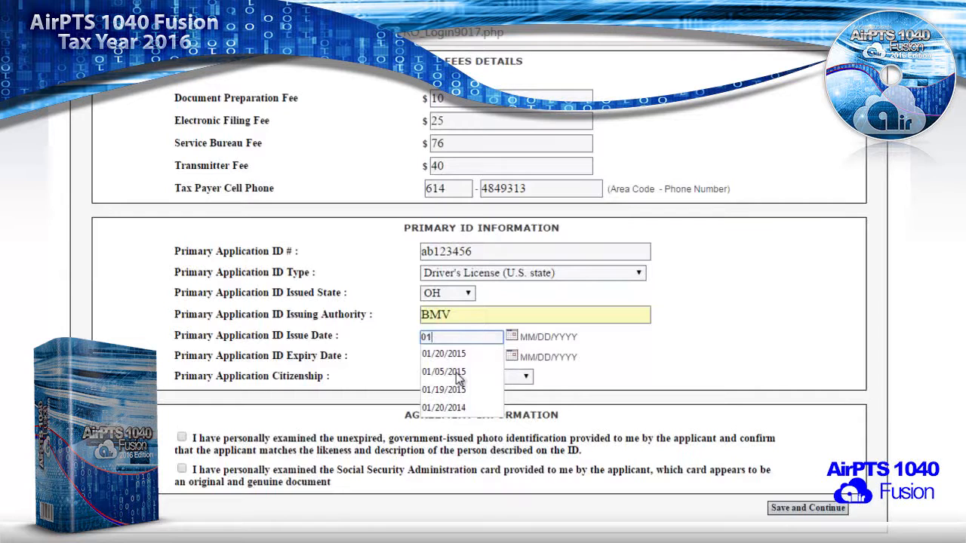
pyautogui.write('/01')
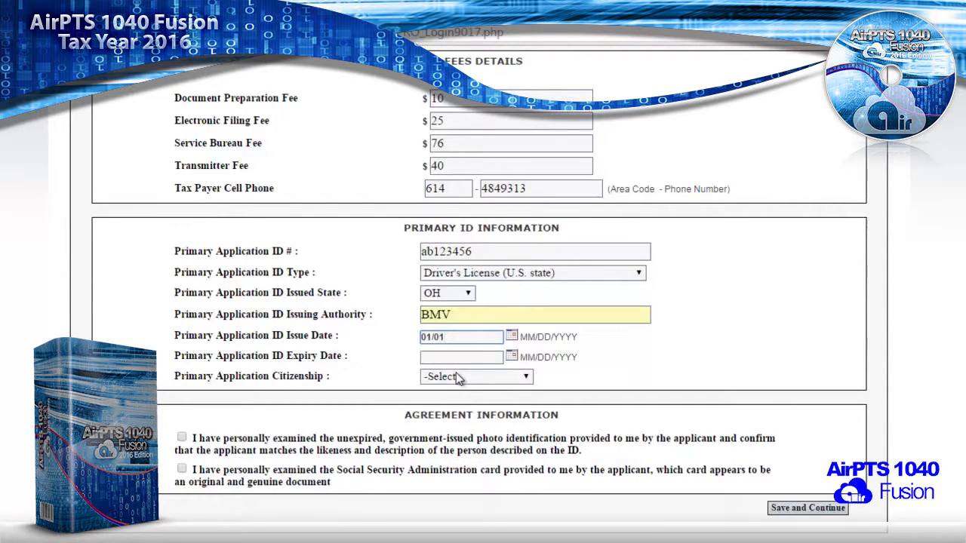
pyautogui.write('/2013')
pyautogui.click(458, 357)
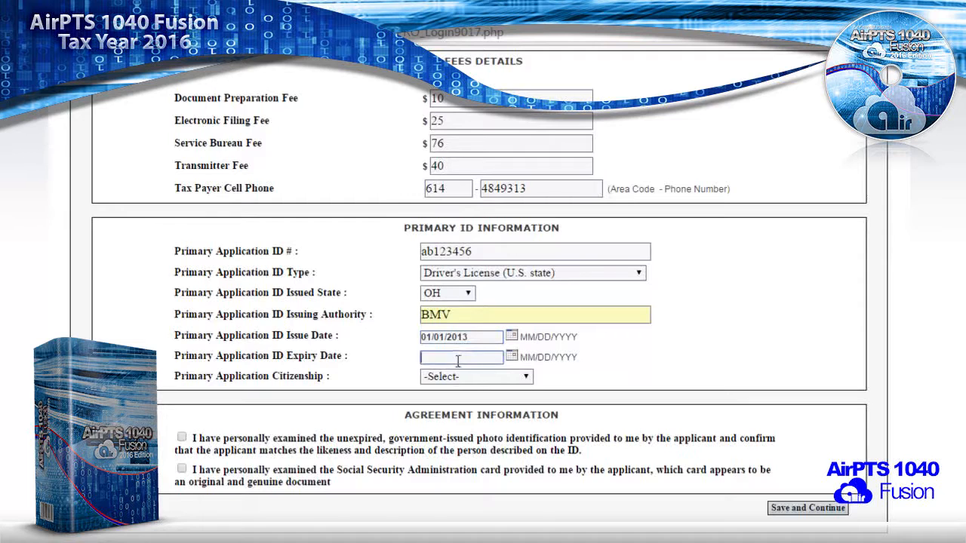
pyautogui.write('01/01/2016')
pyautogui.click(465, 376)
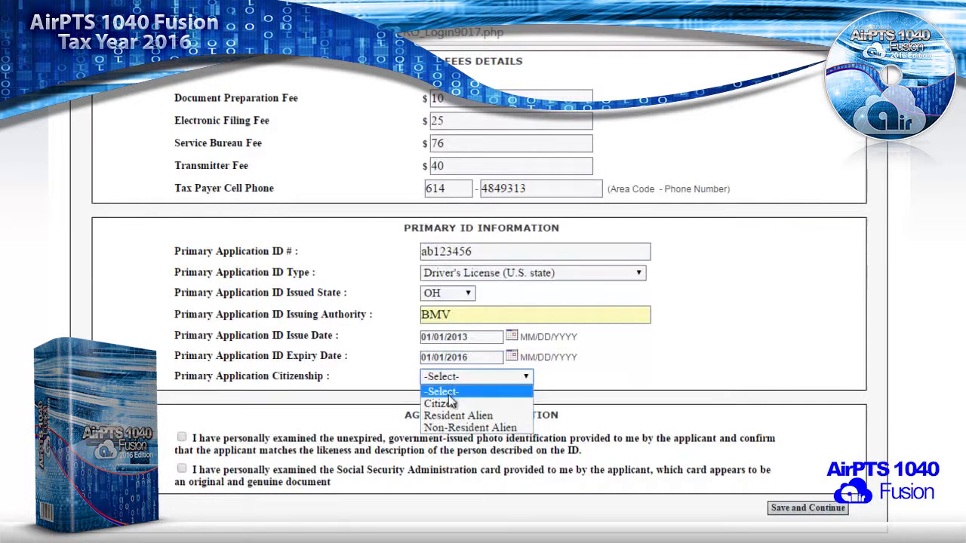
pyautogui.click(447, 405)
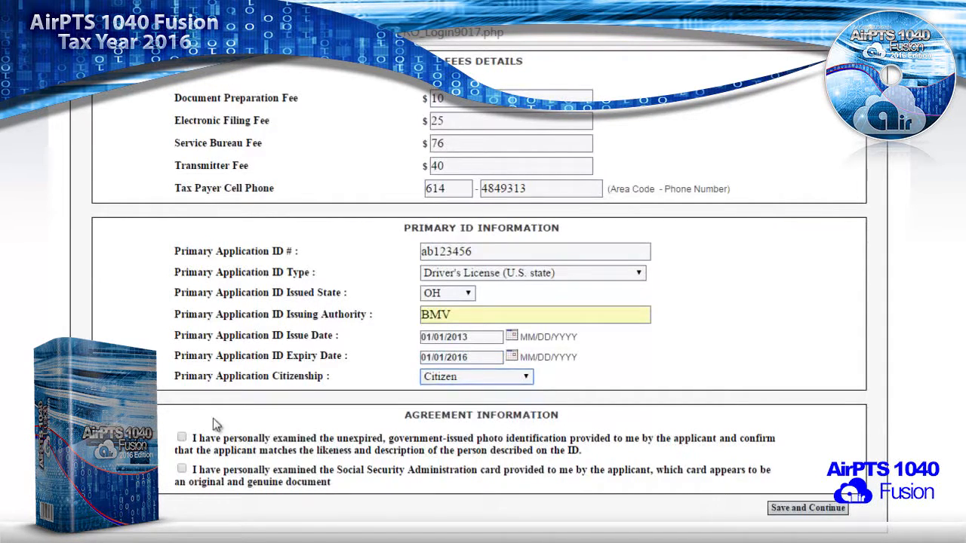
pyautogui.click(181, 439)
pyautogui.click(182, 470)
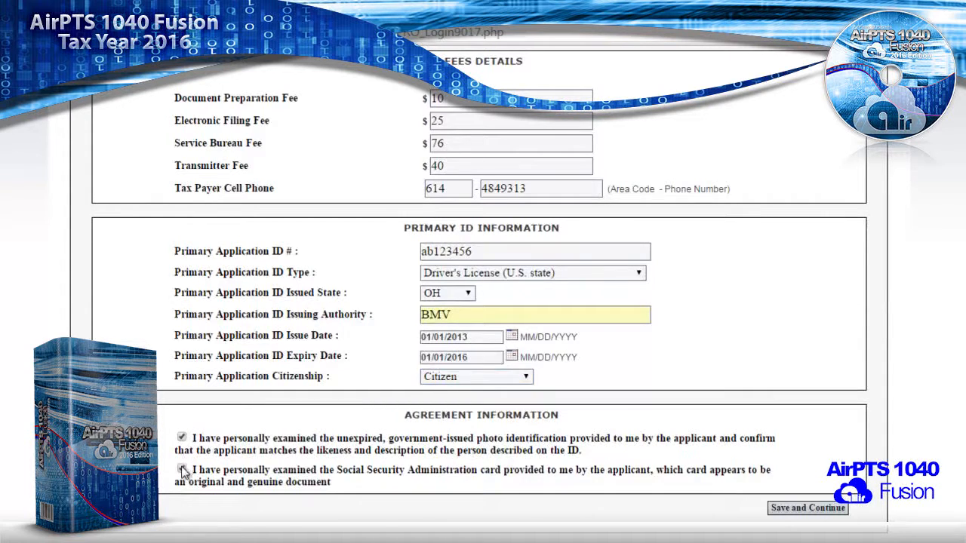
pyautogui.click(793, 510)
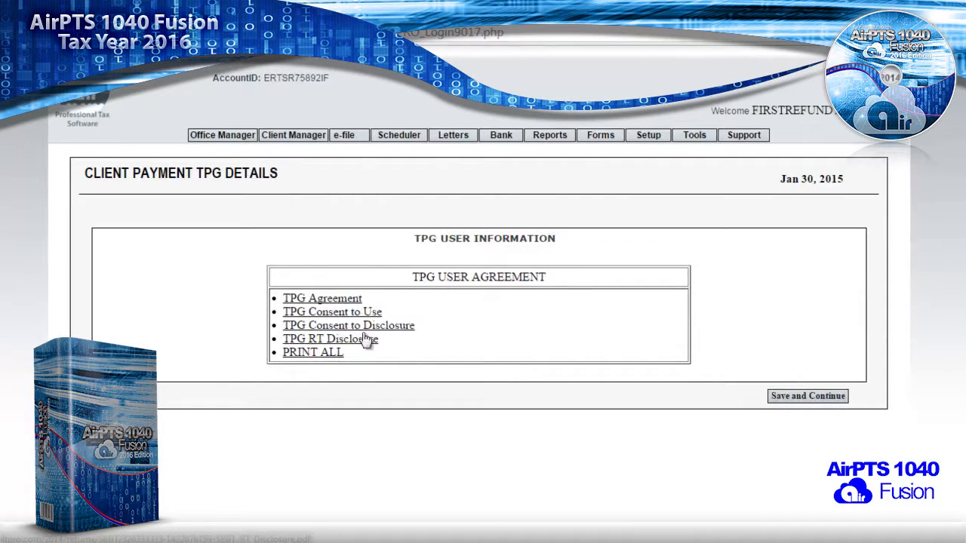
# - Save and continue past the TPG user agreement documents
pyautogui.click(787, 400)
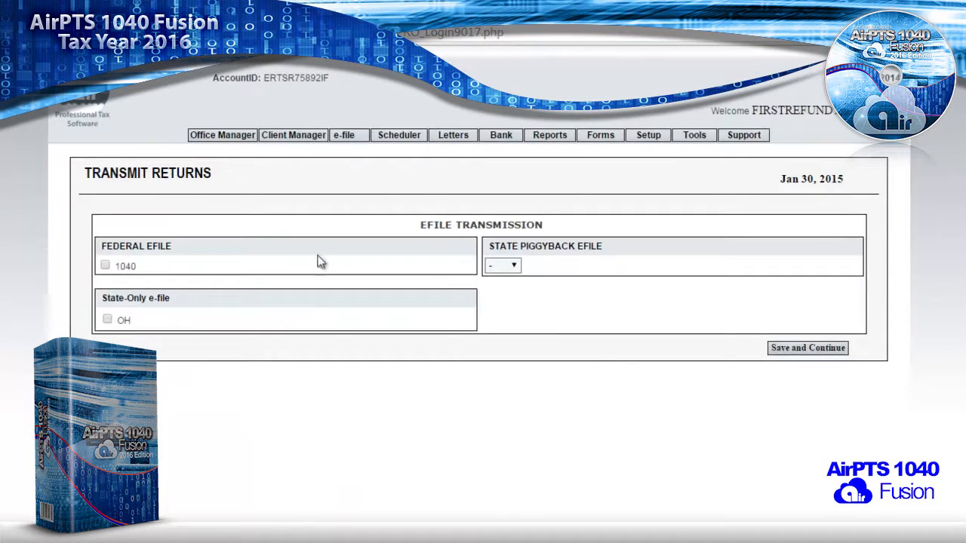
# - Check federal 1040 and OH state-only e-file, with OH as the piggyback state
pyautogui.click(105, 267)
pyautogui.click(108, 320)
pyautogui.click(514, 268)
pyautogui.click(505, 294)
pyautogui.click(685, 305)
pyautogui.click(787, 538)
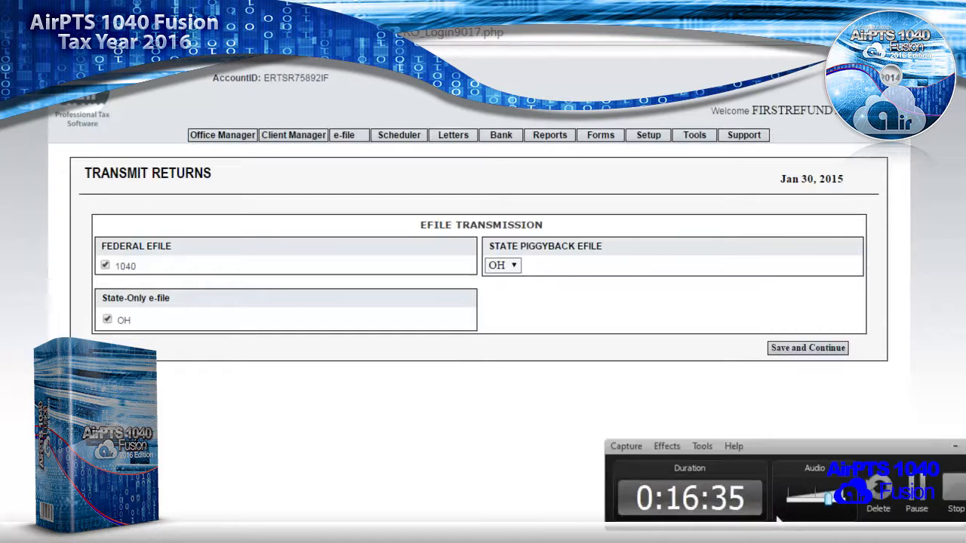